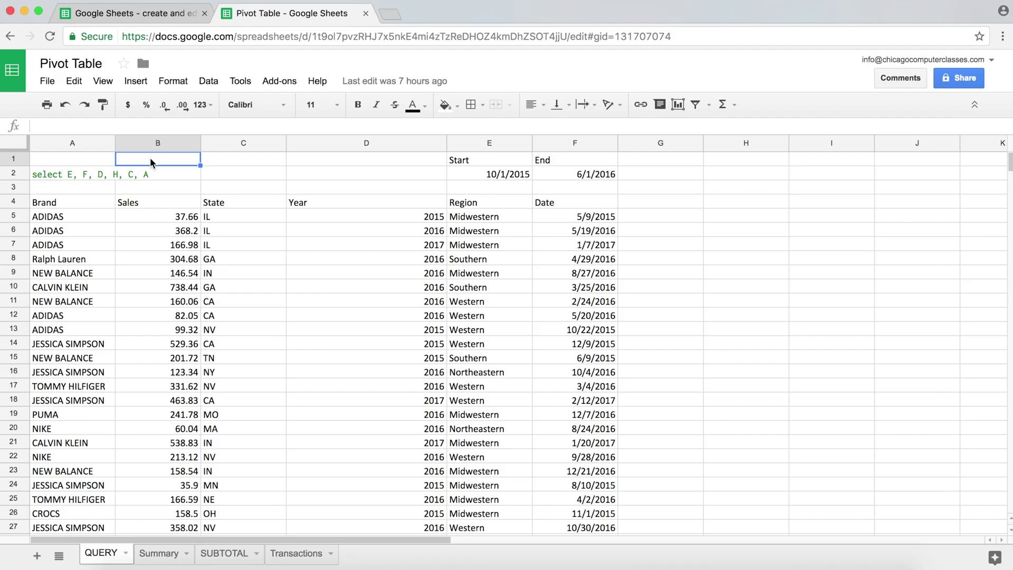
- Examine the query string in A2 of the QUERY sheet and the Date column of the Transactions sheet
key("Left")
left_click(73, 174)
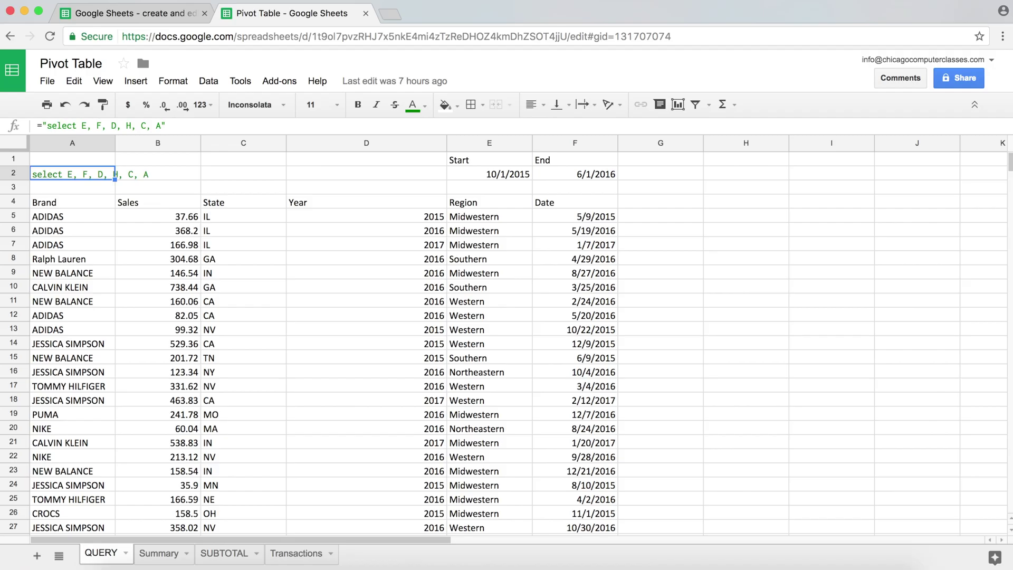
left_click(289, 554)
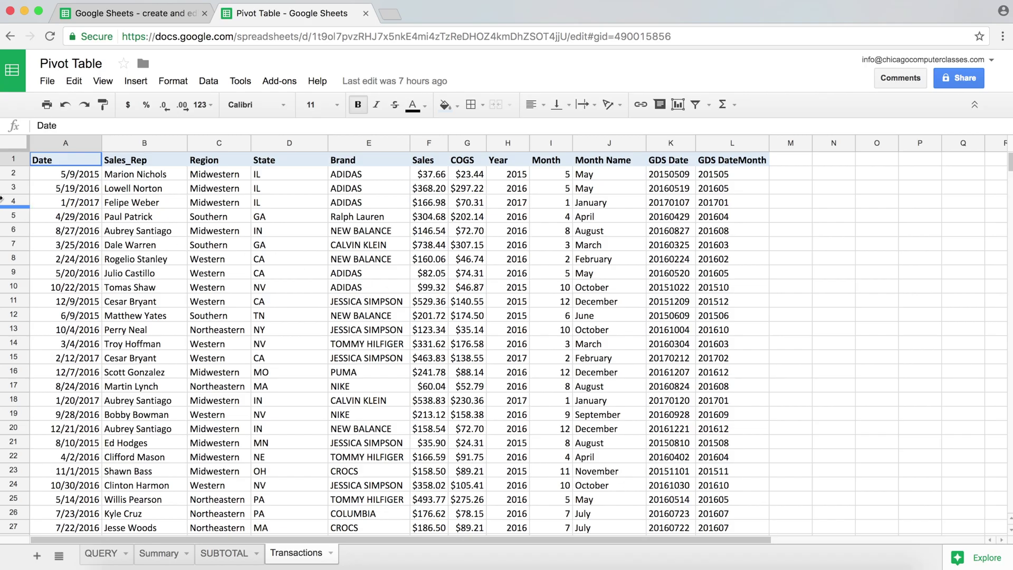
left_click_drag(66, 177, 58, 384)
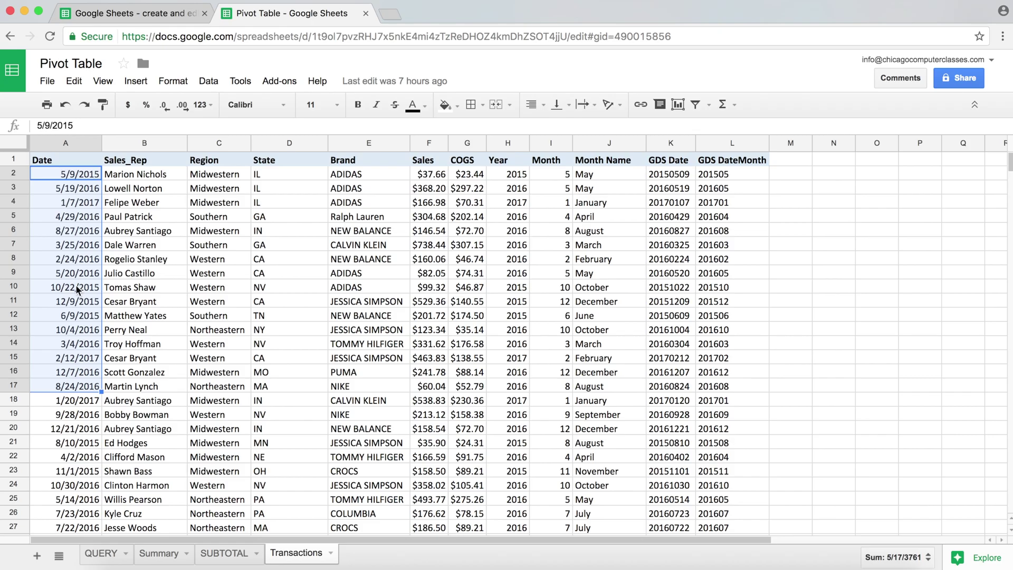
left_click(75, 189)
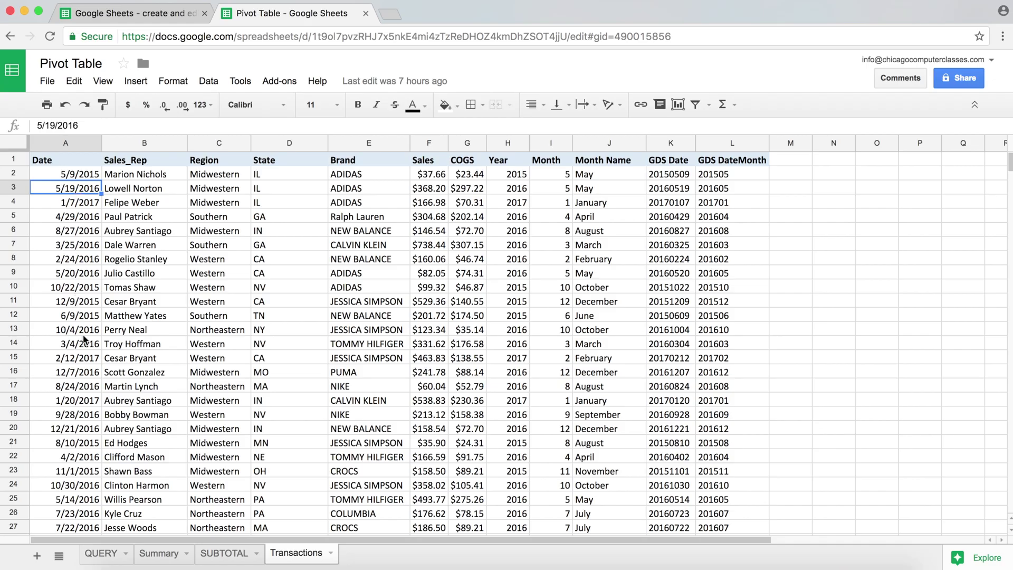
left_click(102, 552)
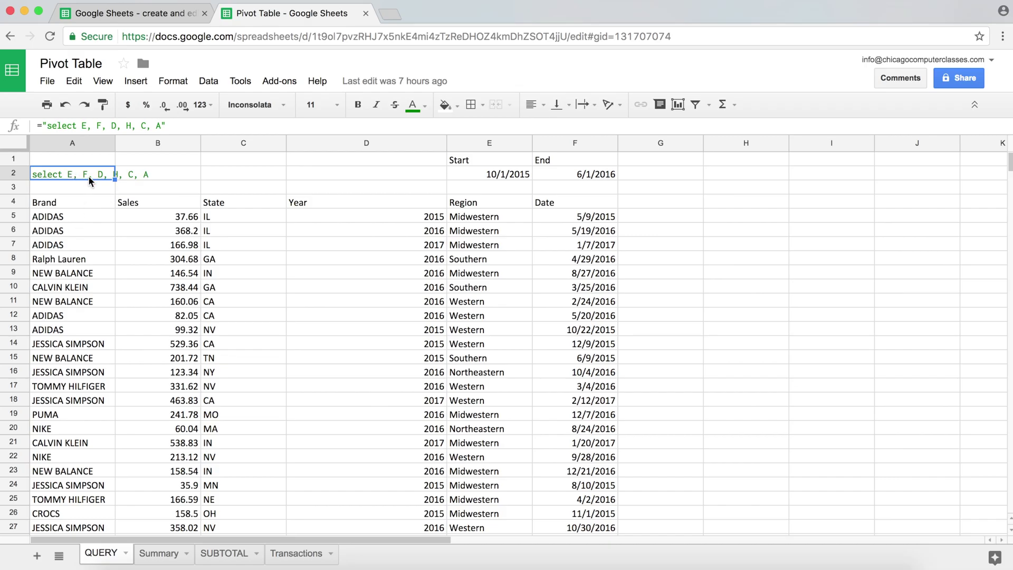
left_click(293, 554)
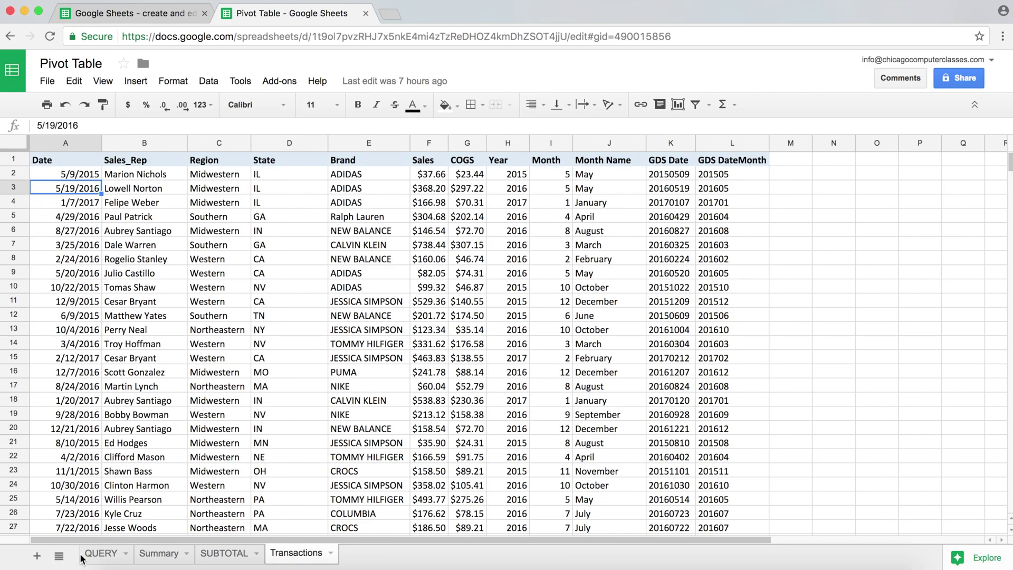
left_click(100, 554)
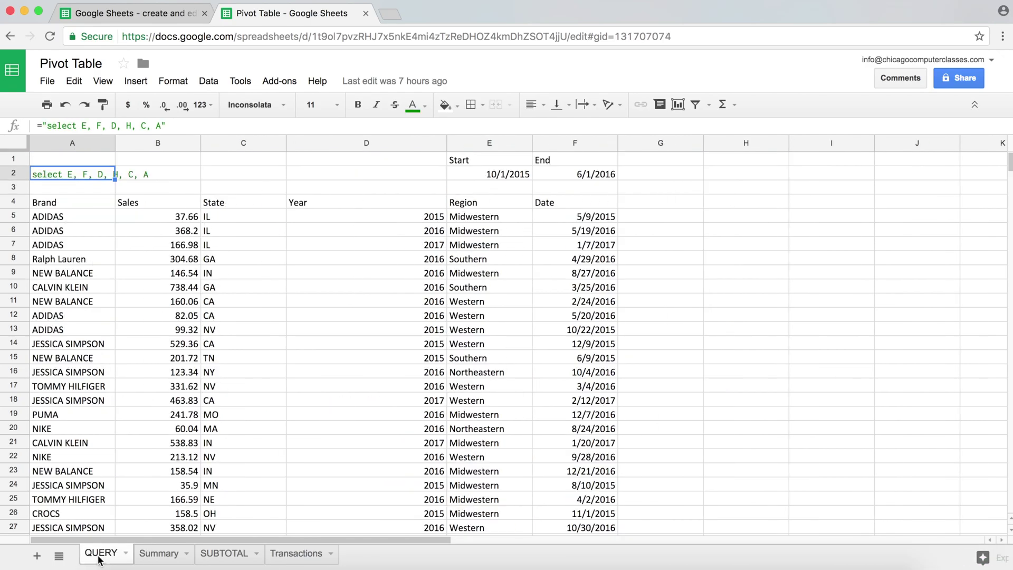
- Append the condition WHERE A >= '2016-01-01' inside the query string in A2
left_click(184, 125)
type("WHERE")
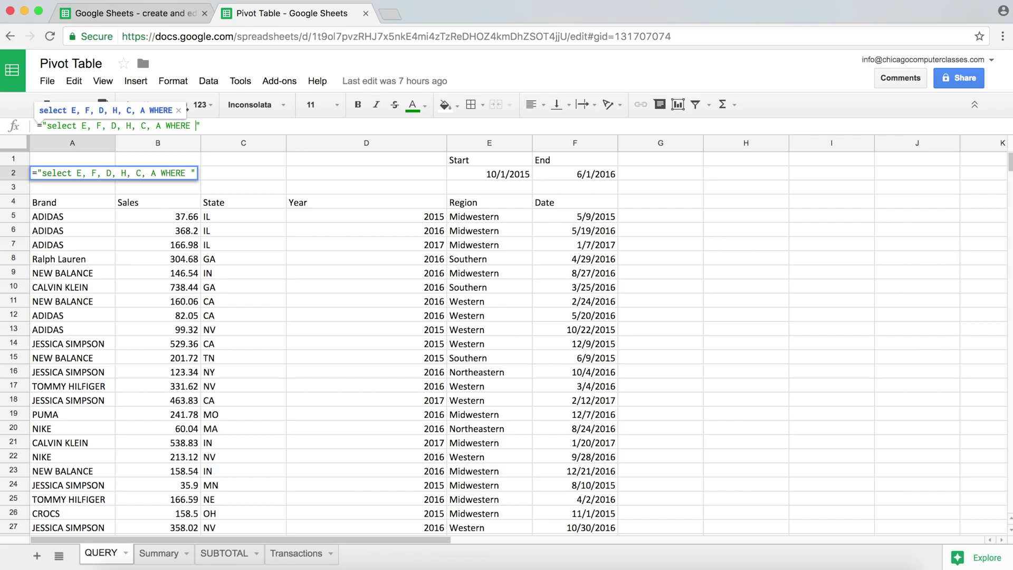
type("A >=")
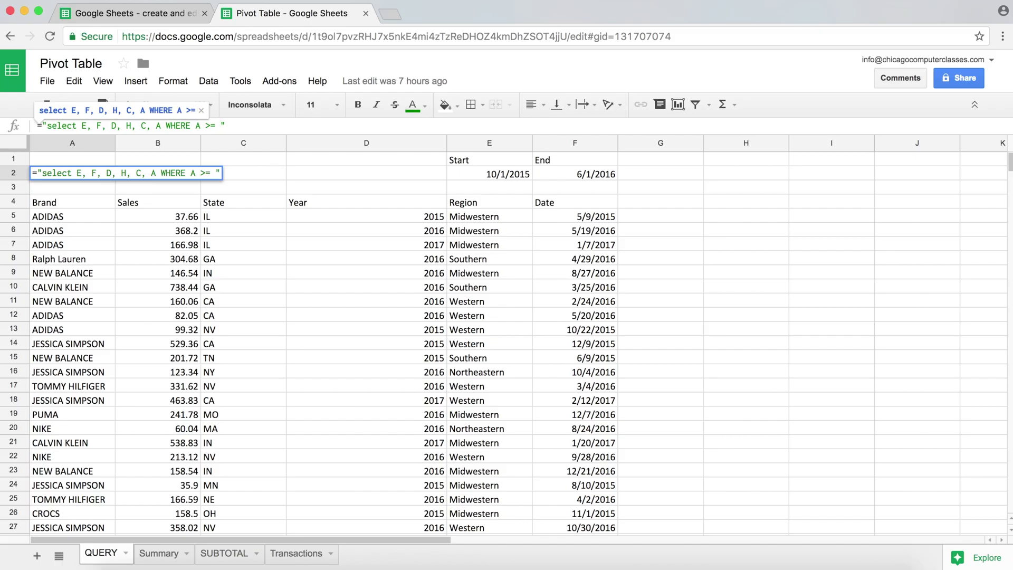
type("'")
type("'")
type("2016")
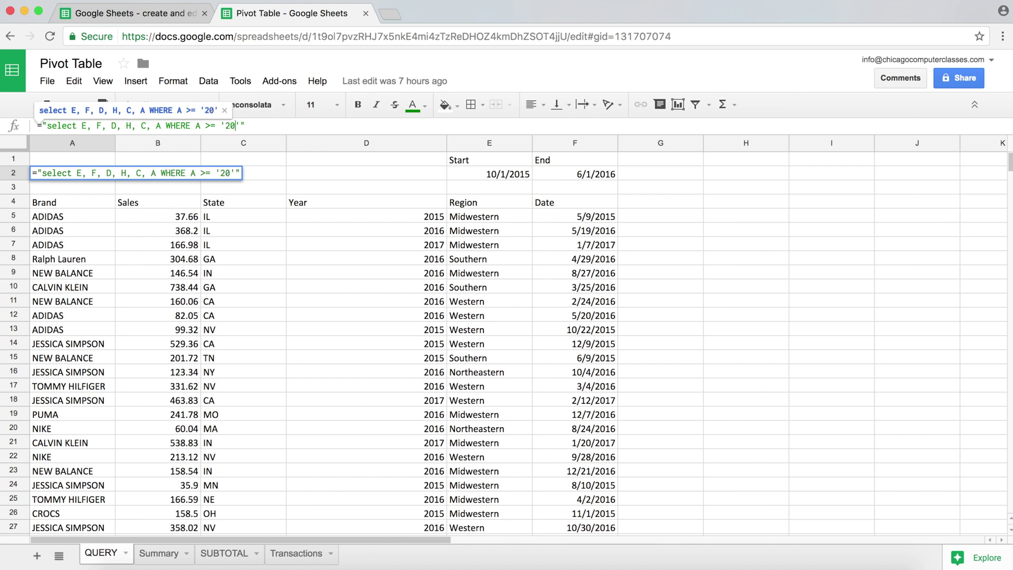
type("-")
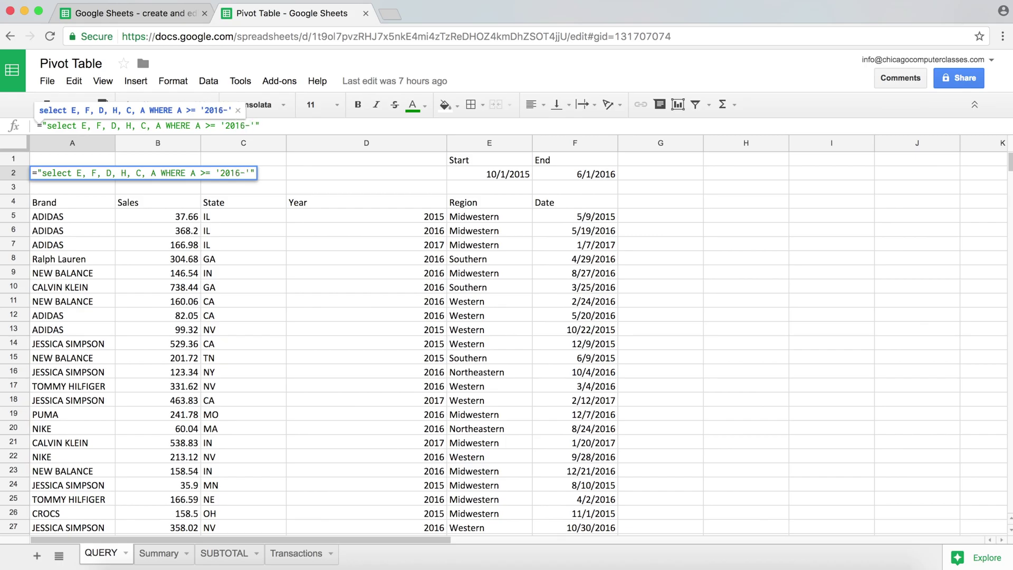
type("01")
type("-01")
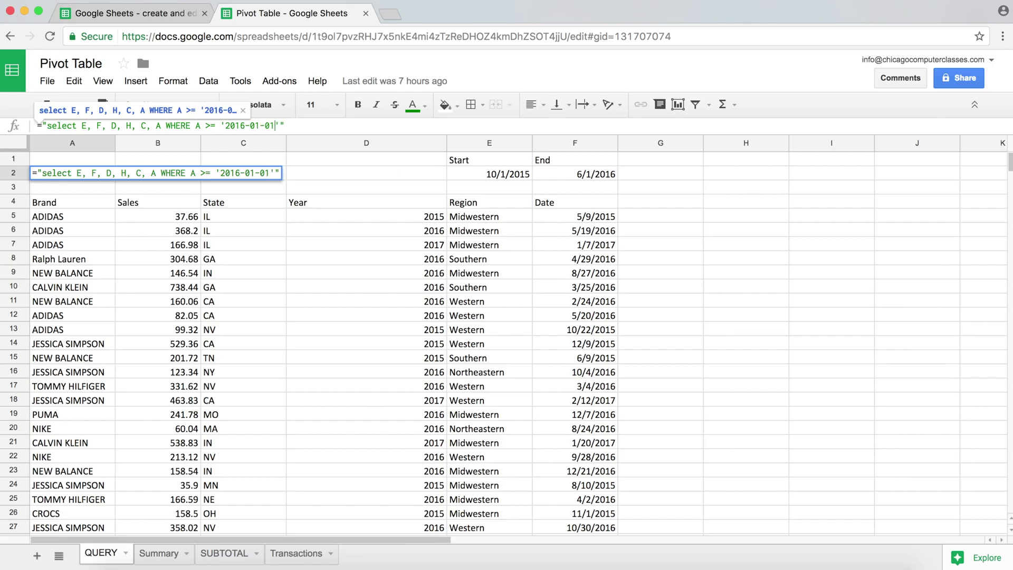
- Insert the keyword date before '2016-01-01' in the A2 query string and commit the formula
double_click(257, 126)
left_click_drag(265, 125, 275, 126)
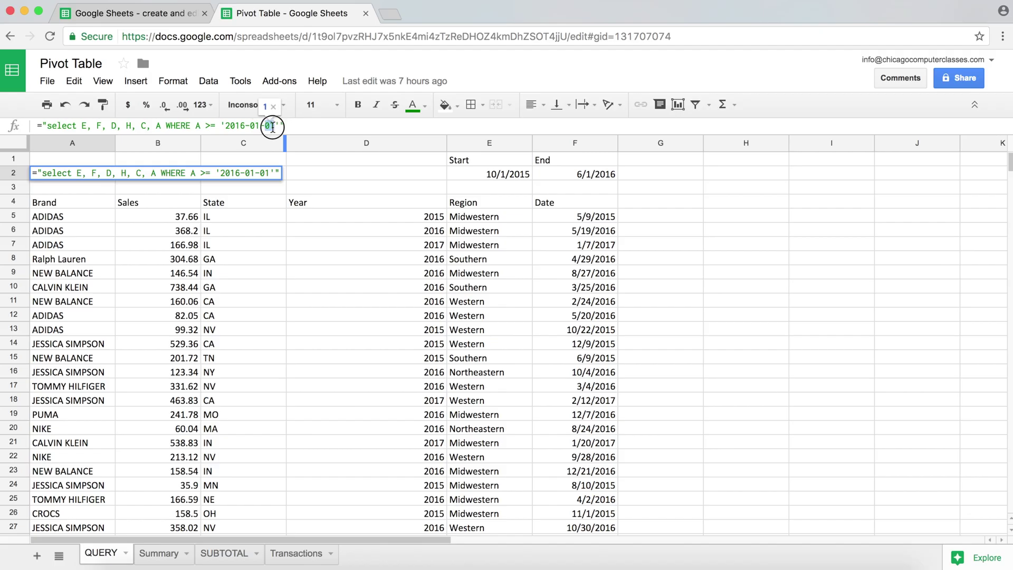
left_click(273, 127)
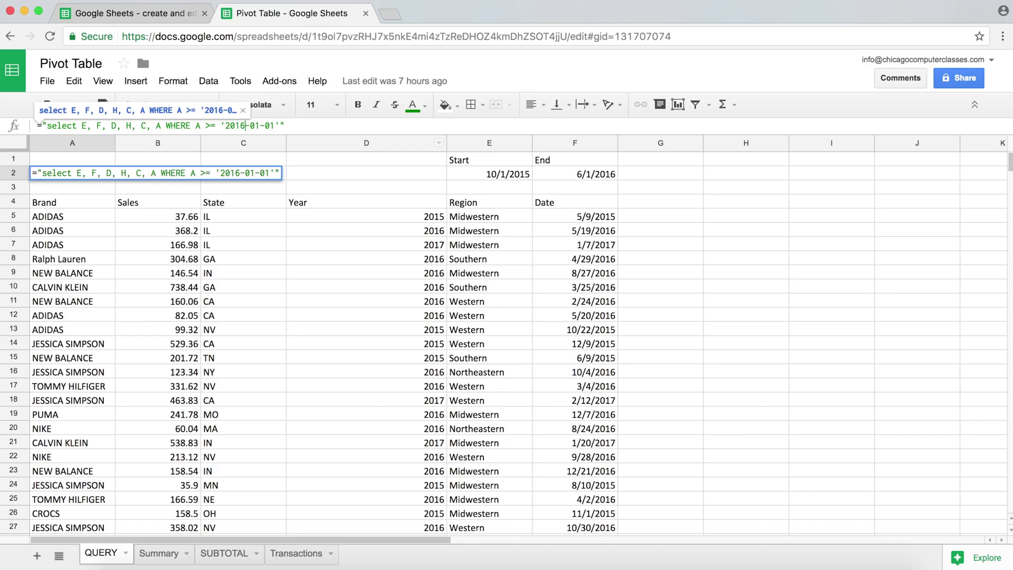
left_click(225, 125)
type("date")
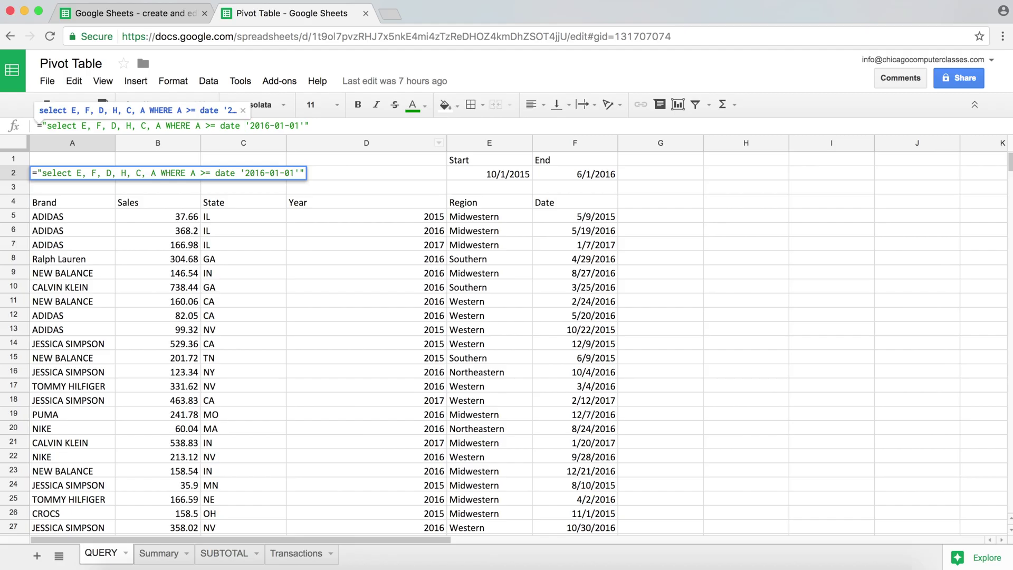
key("Return")
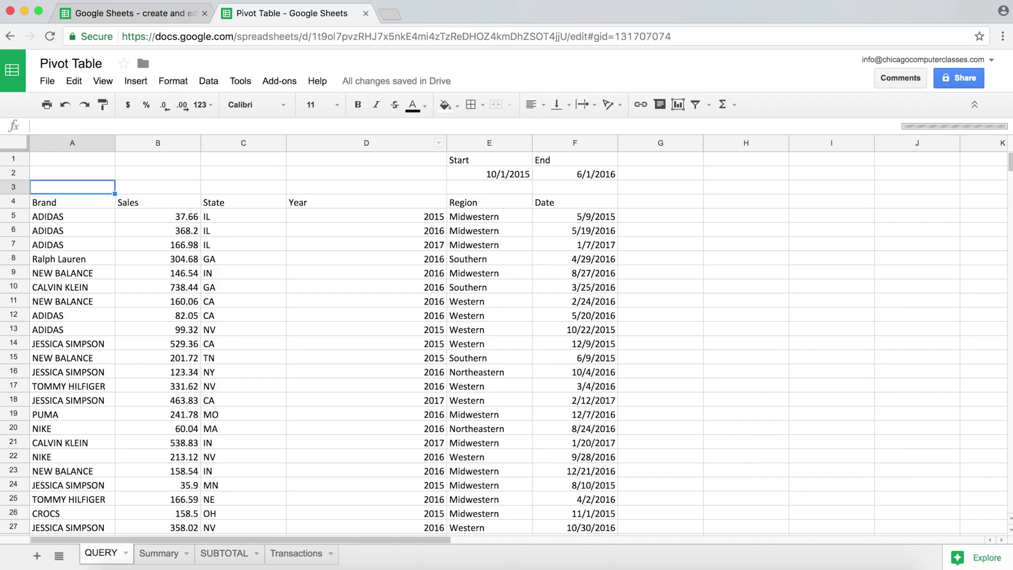
- Format the entire Date column A on the Transactions sheet with the Date number format
left_click(72, 172)
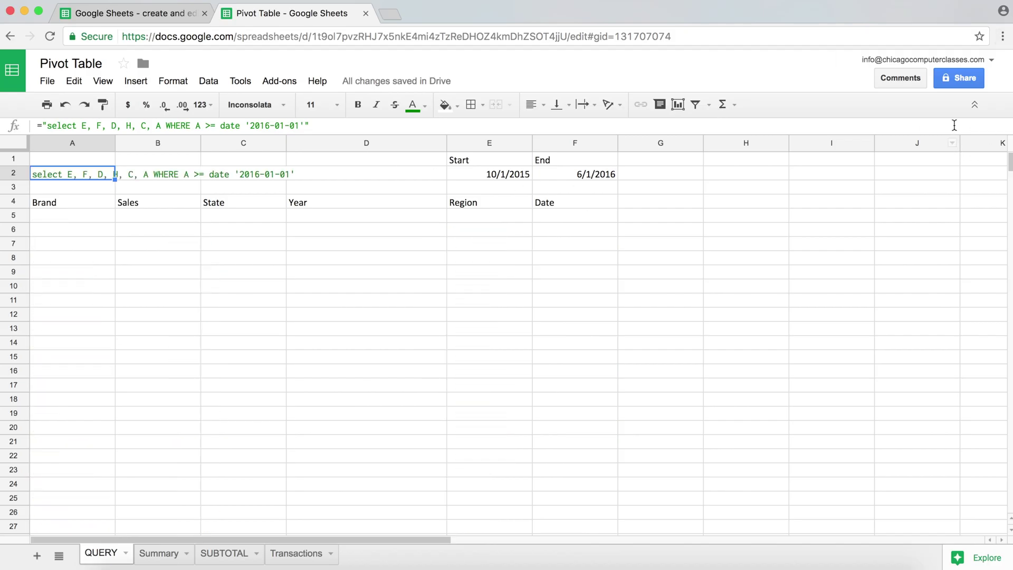
left_click(64, 216)
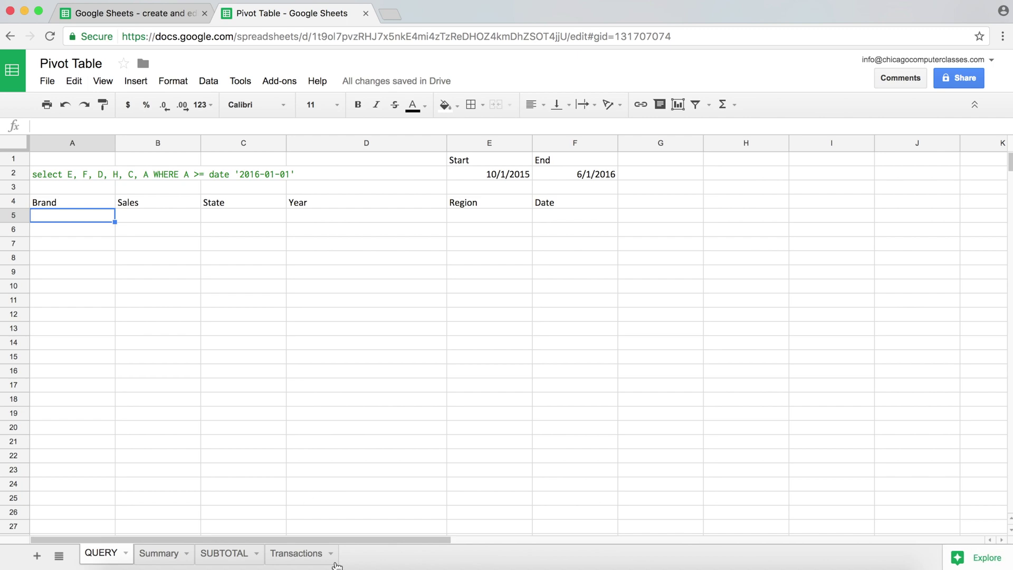
left_click(305, 558)
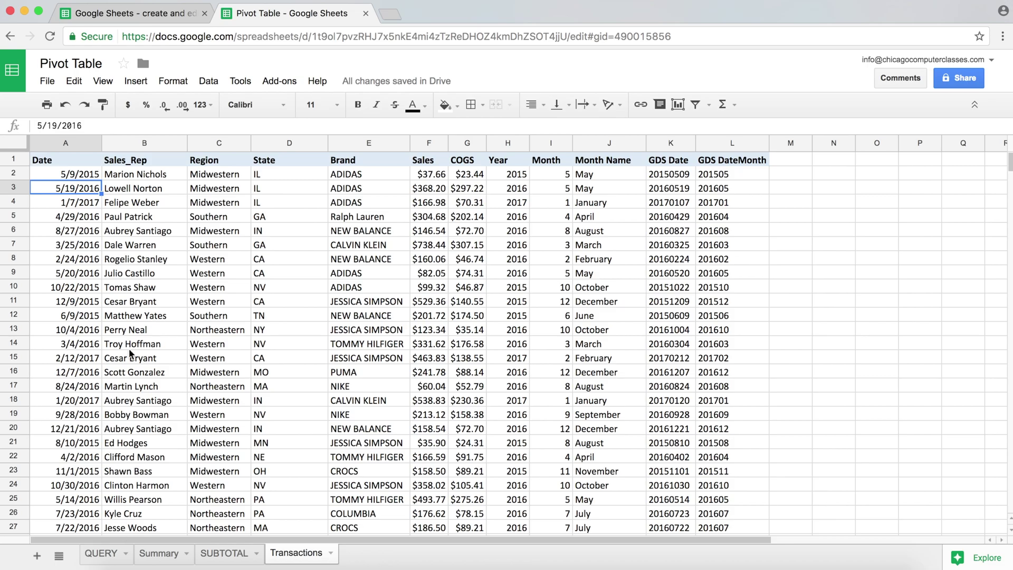
left_click(101, 553)
left_click(114, 175)
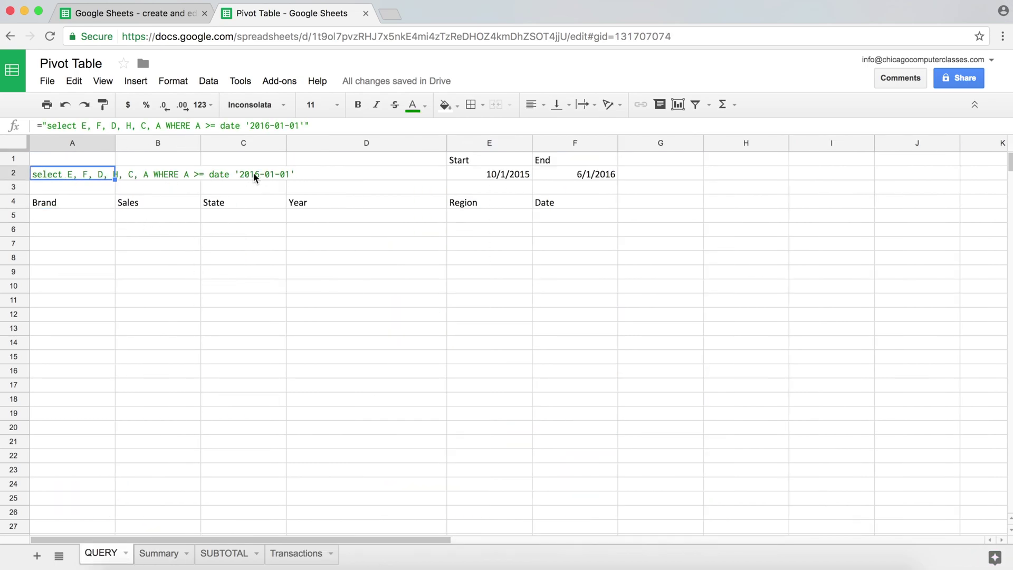
left_click(277, 555)
left_click(65, 141)
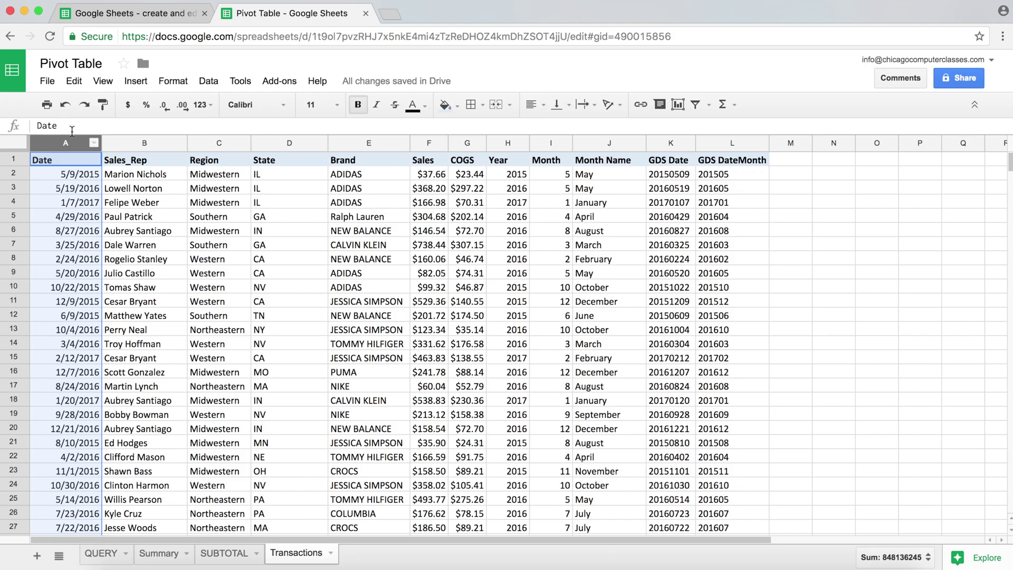
left_click(176, 83)
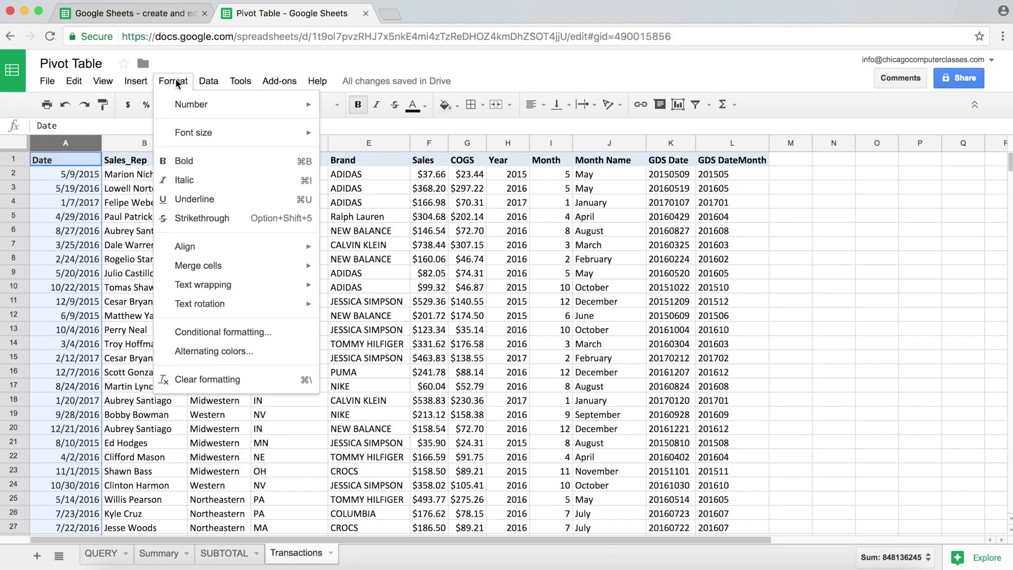
mouse_move(195, 104)
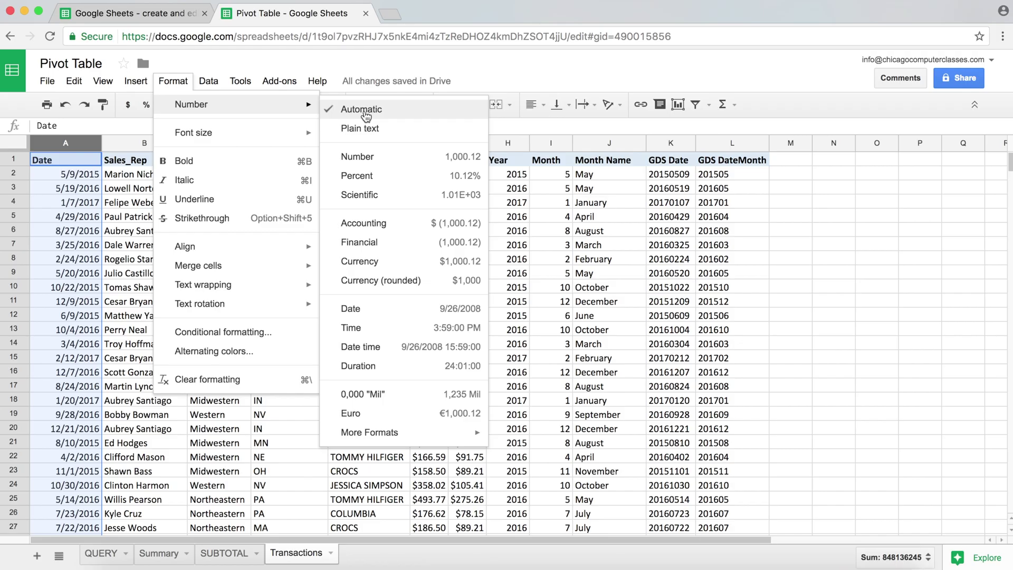
left_click(393, 309)
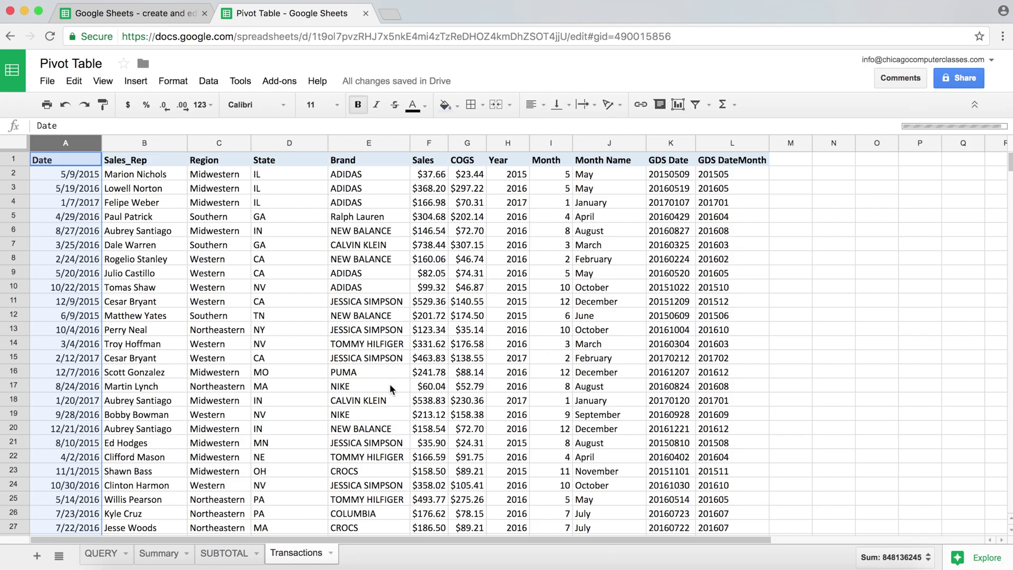
- Check the filtered rows on the QUERY sheet, comparing their years and dates with the query condition
left_click(101, 553)
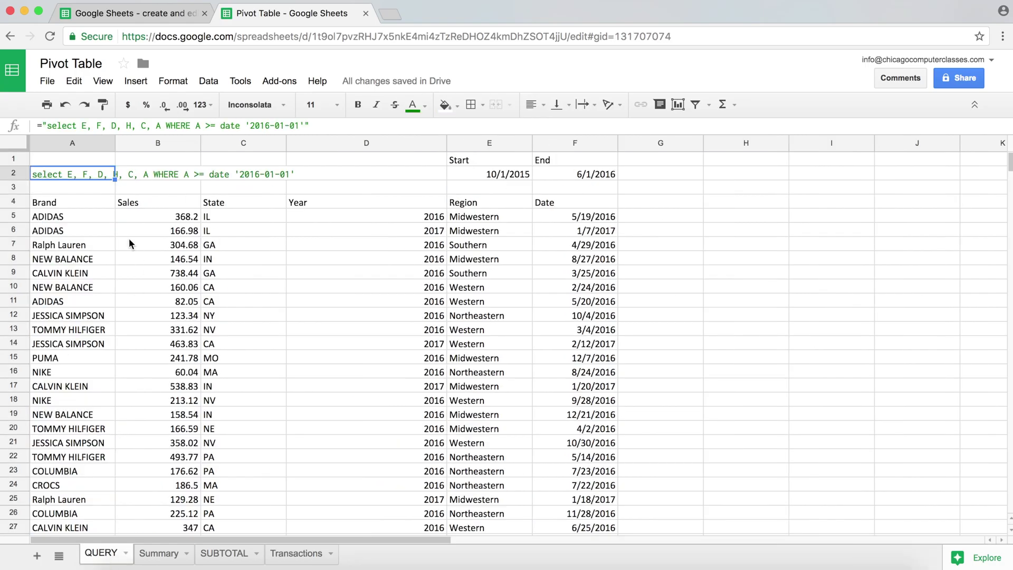
left_click(99, 220)
left_click(149, 227)
left_click(338, 243)
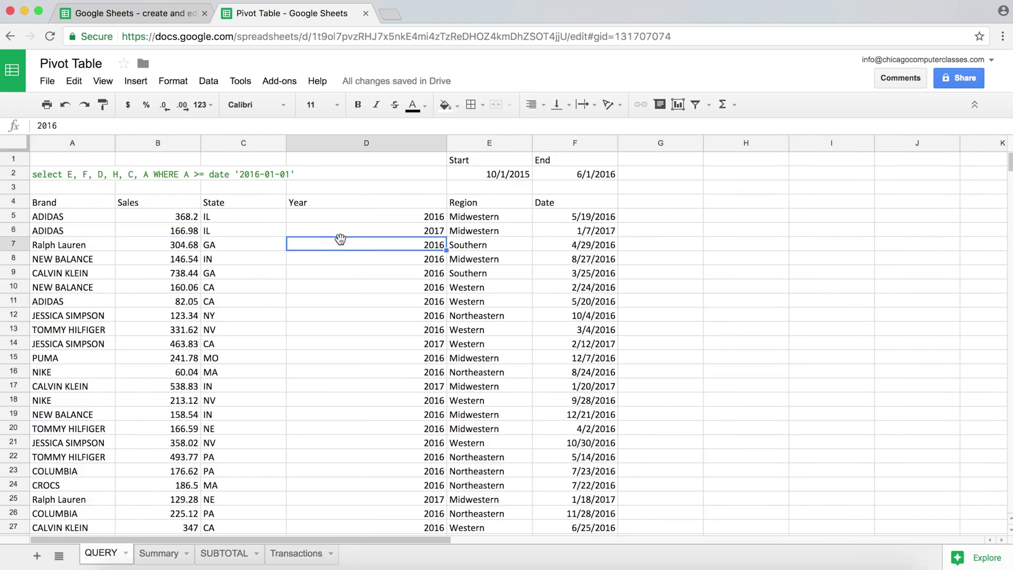
left_click(584, 229)
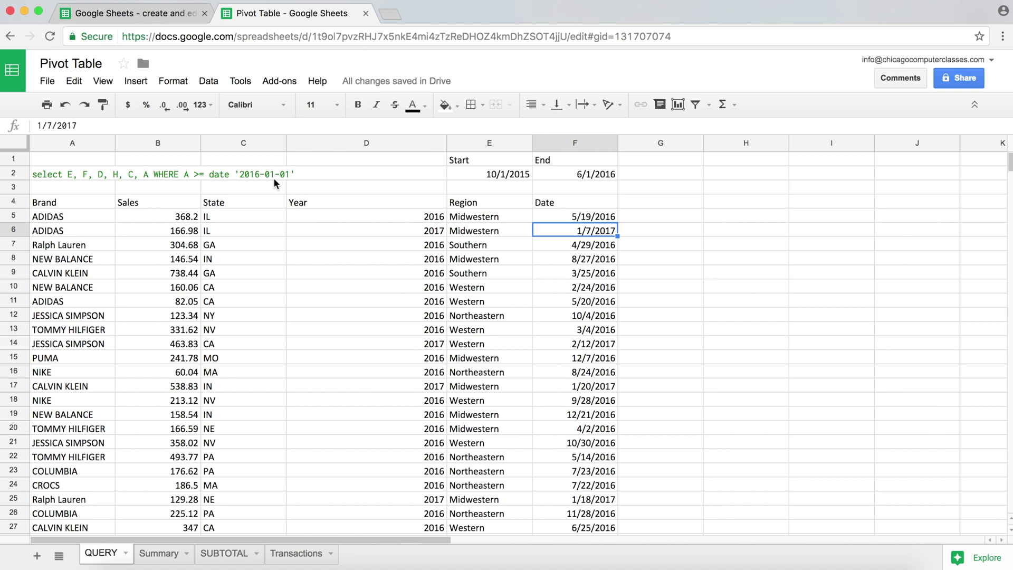
- Add the upper limit and A <= date '2016-01-31' to the A2 query string and review the resulting rows
left_click(68, 175)
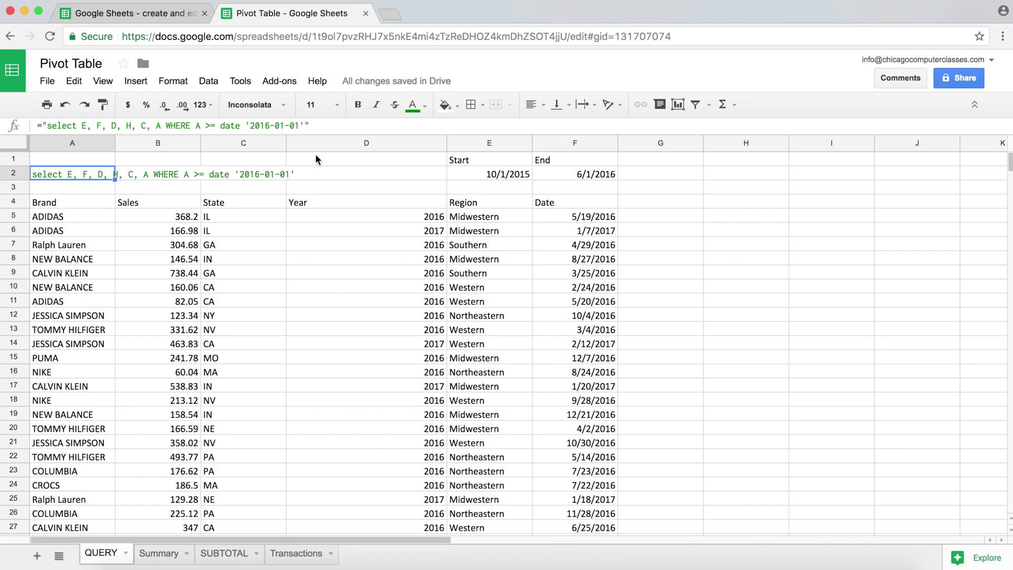
left_click(305, 125)
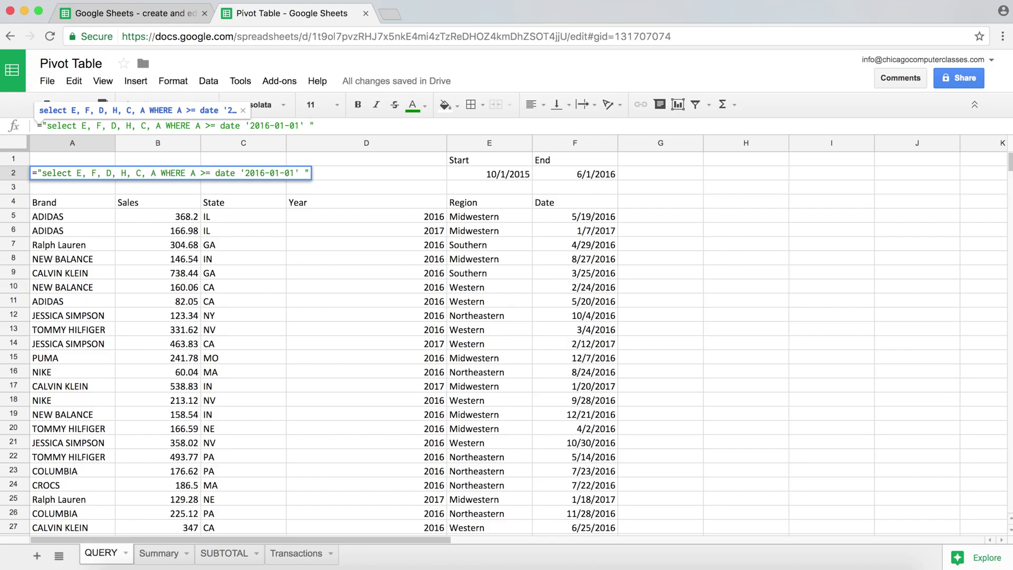
type("and A ")
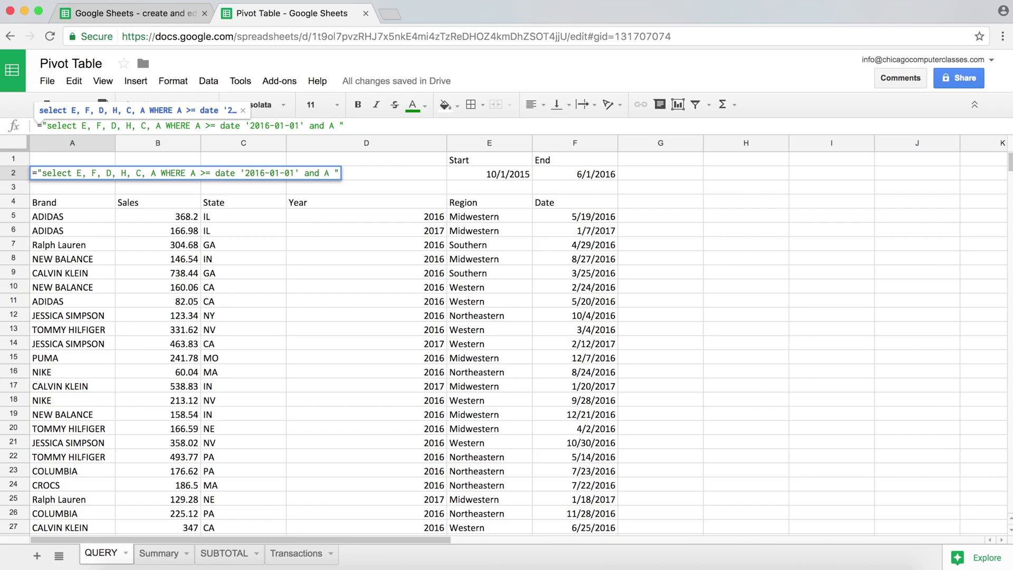
type("<= date ''")
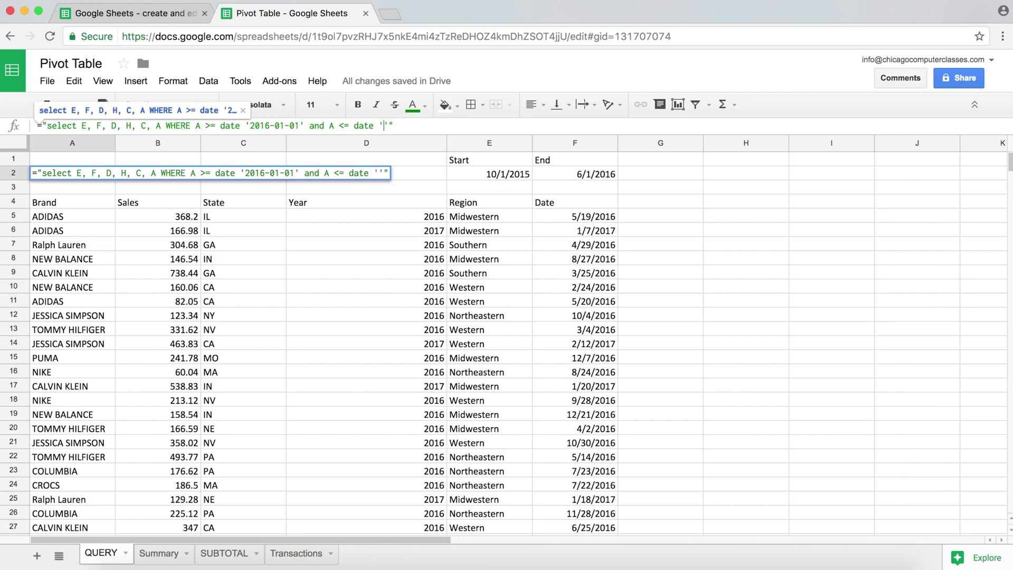
type("2016-01")
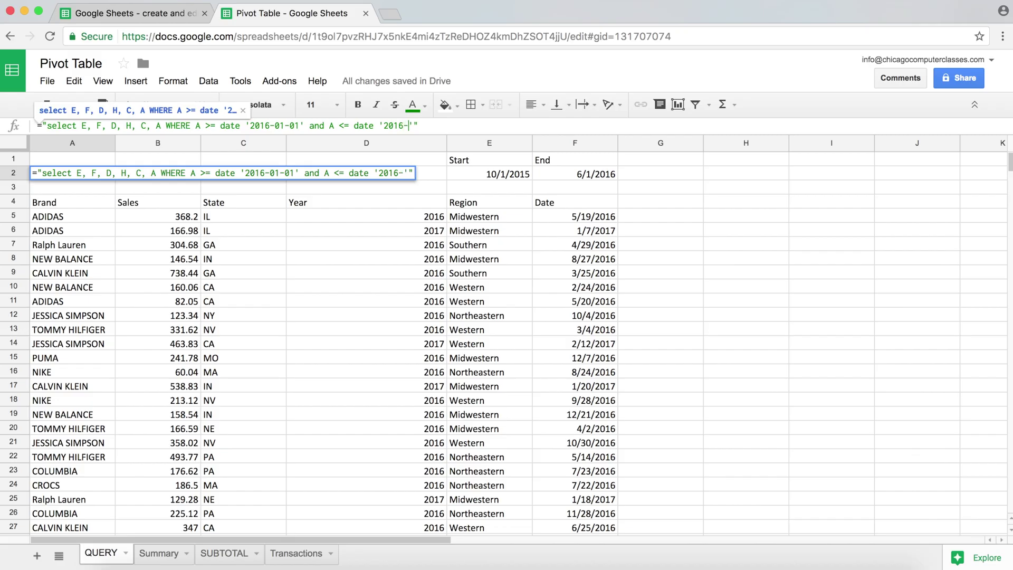
type("-31")
key("Return")
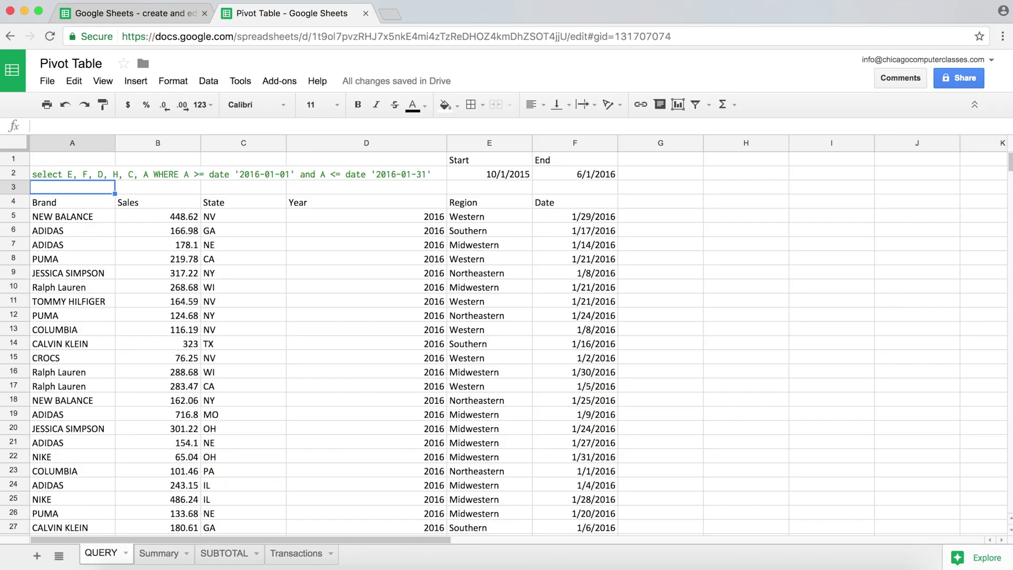
scroll(381, 221, "down", 7)
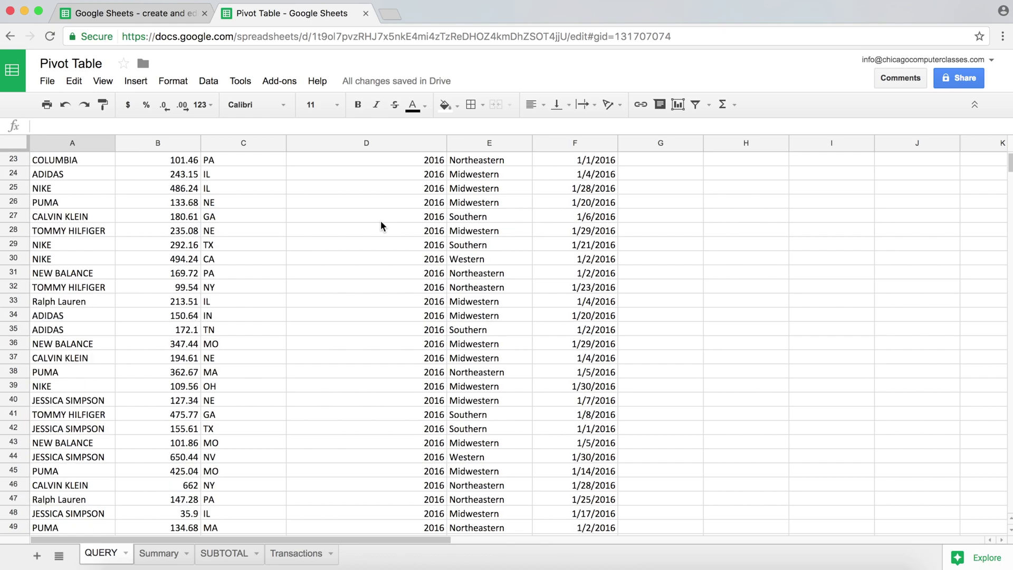
scroll(381, 221, "up", 7)
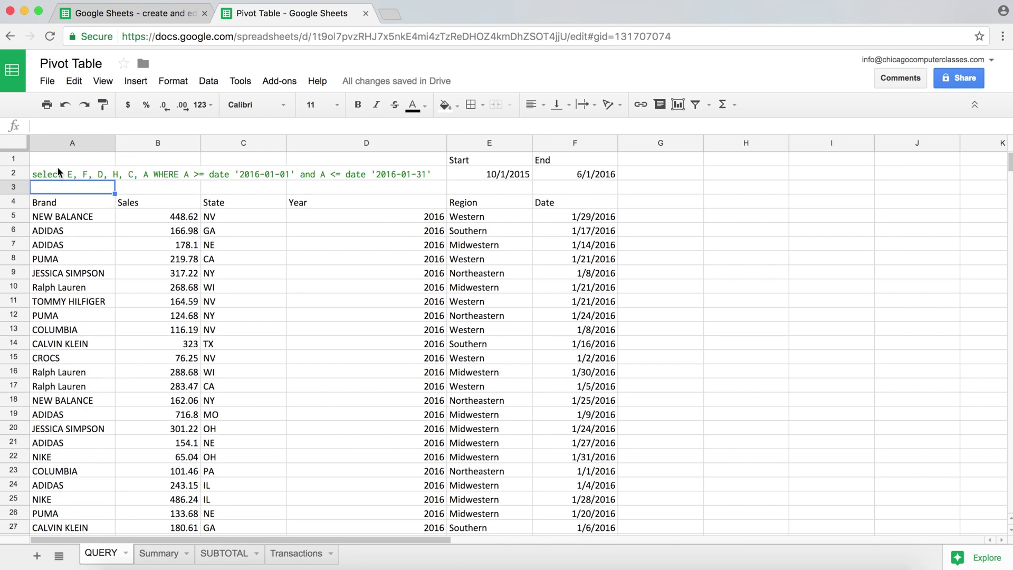
- Compare the date literals in the A2 query string with the Start date in E2 and the End date in F2
left_click(65, 173)
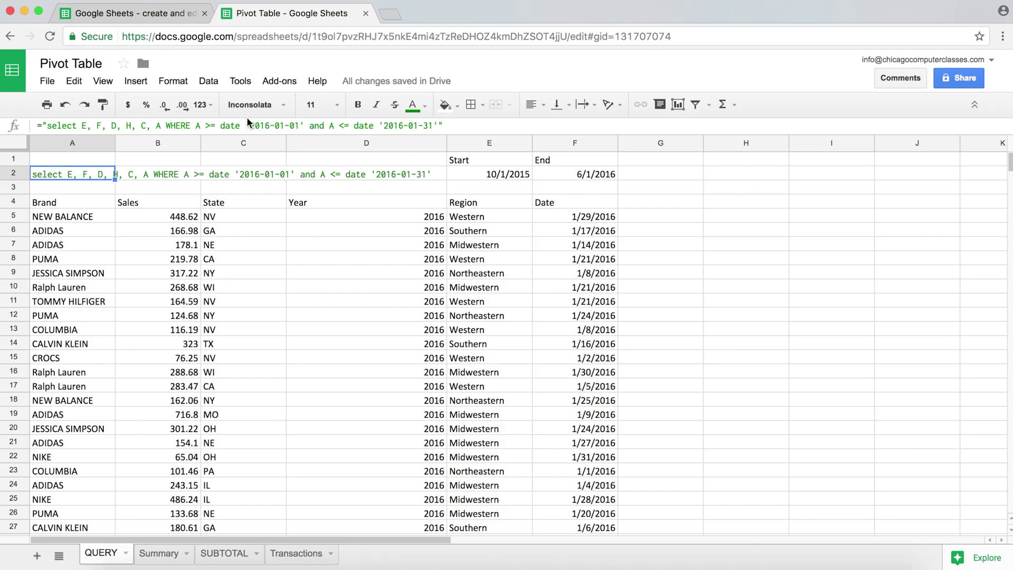
left_click(502, 173)
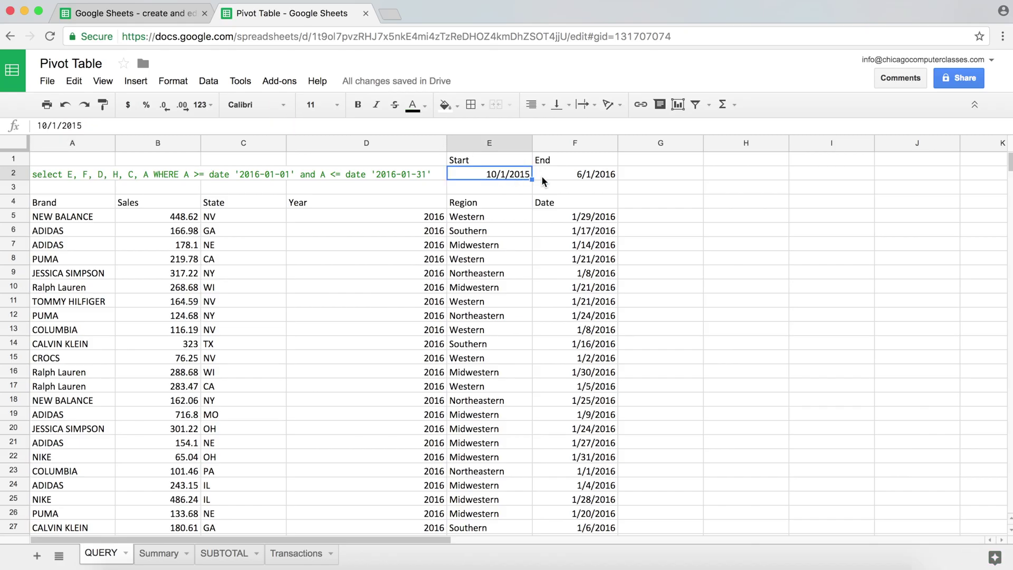
left_click(575, 174)
left_click(501, 174)
left_click(587, 172)
left_click(501, 166)
left_click(87, 174)
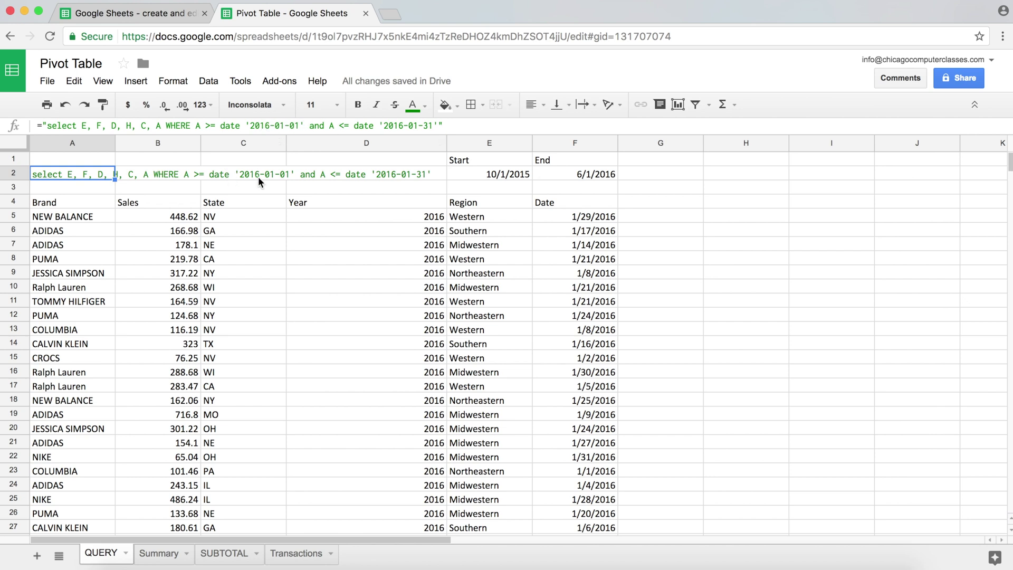
left_click(517, 173)
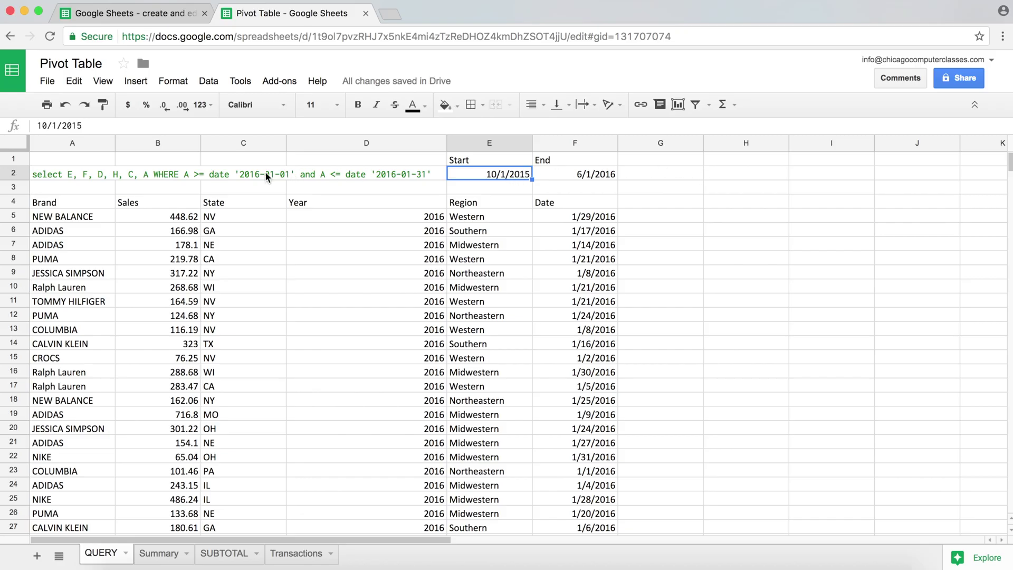
- Start a TEXT formula in H2 that references the Start date in E2, with an empty pair of quotes as its format
left_click(732, 175)
type("=")
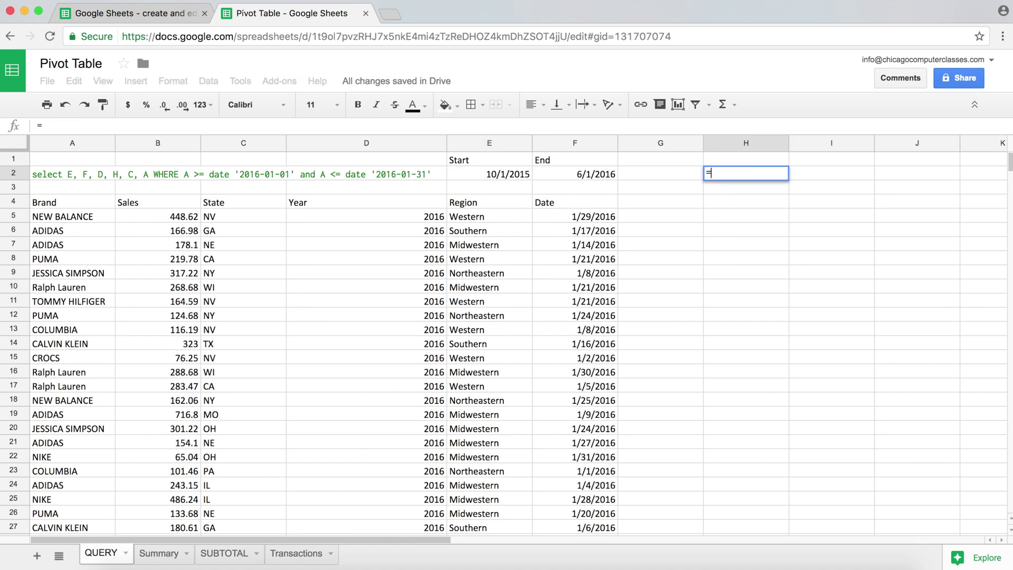
type("te")
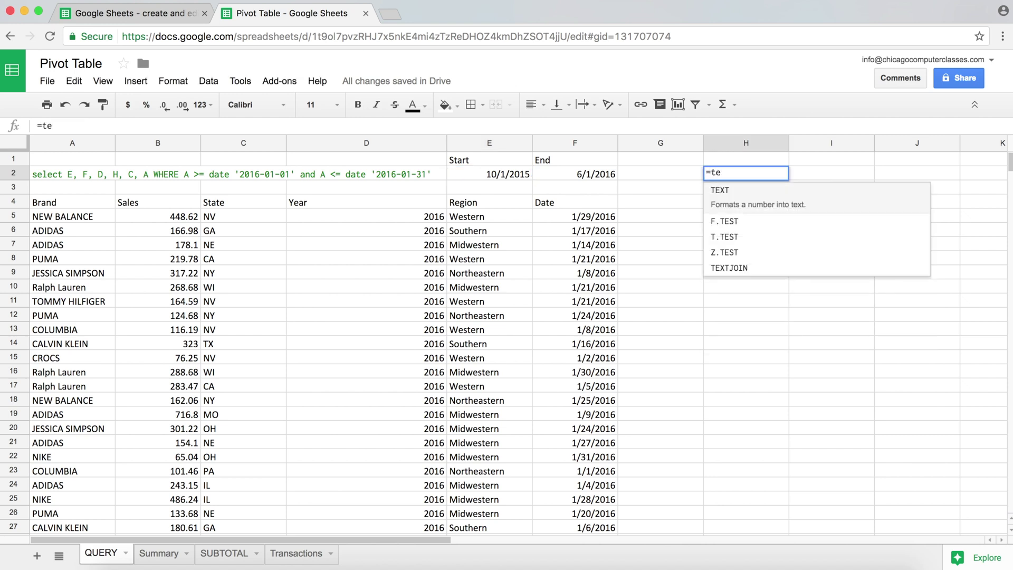
key("Tab")
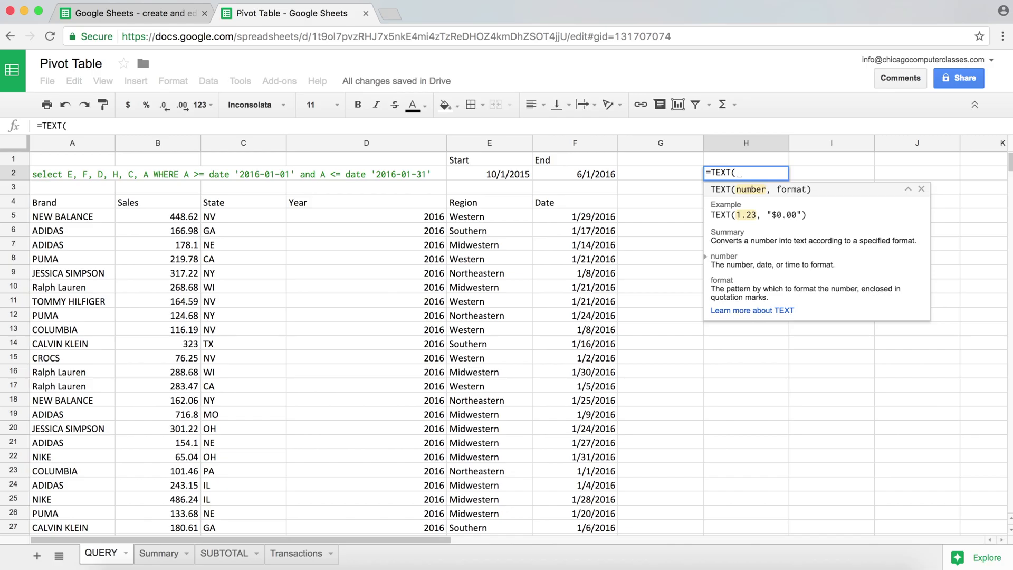
left_click(514, 176)
type(",")
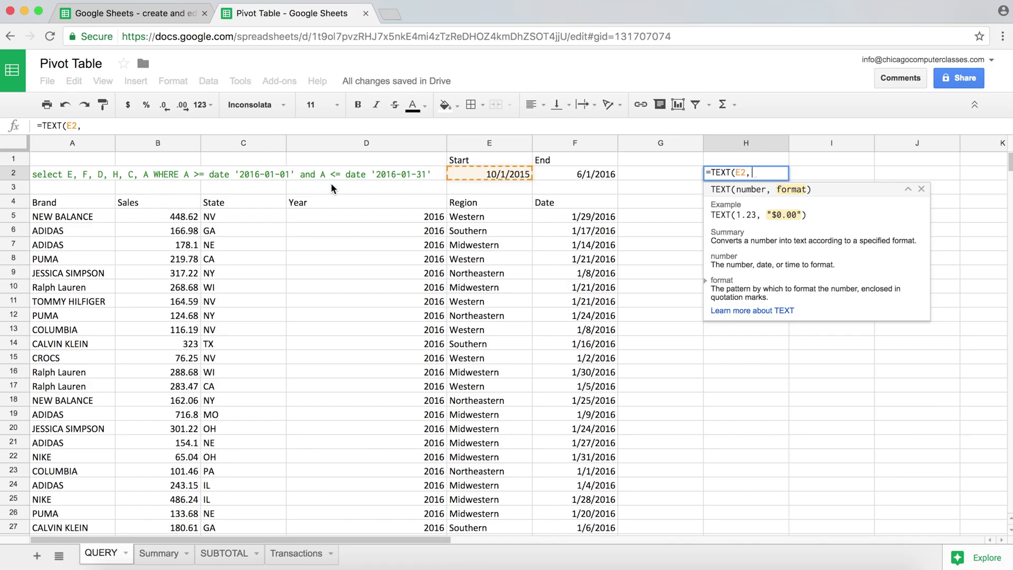
type("\"\"")
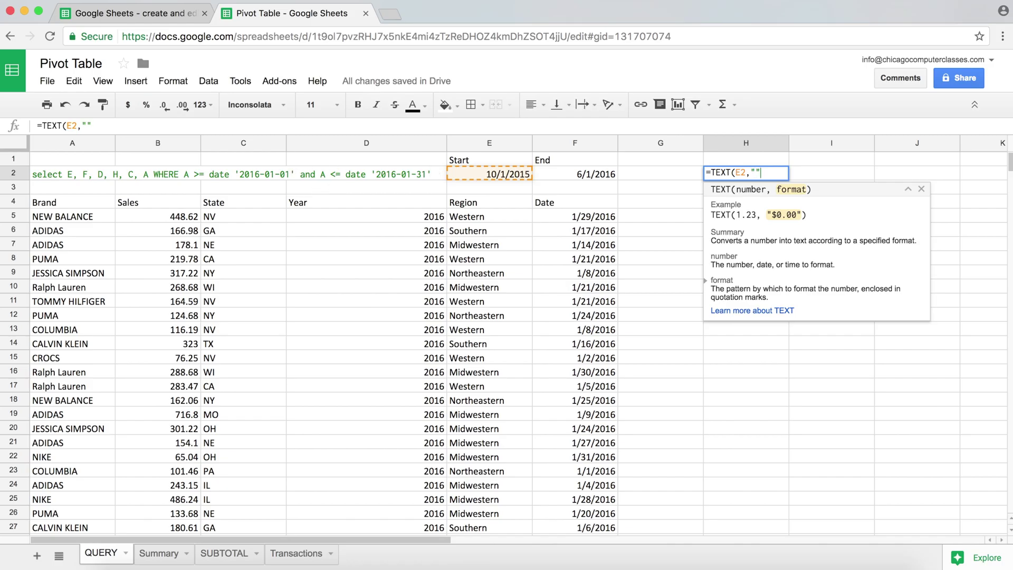
type(")")
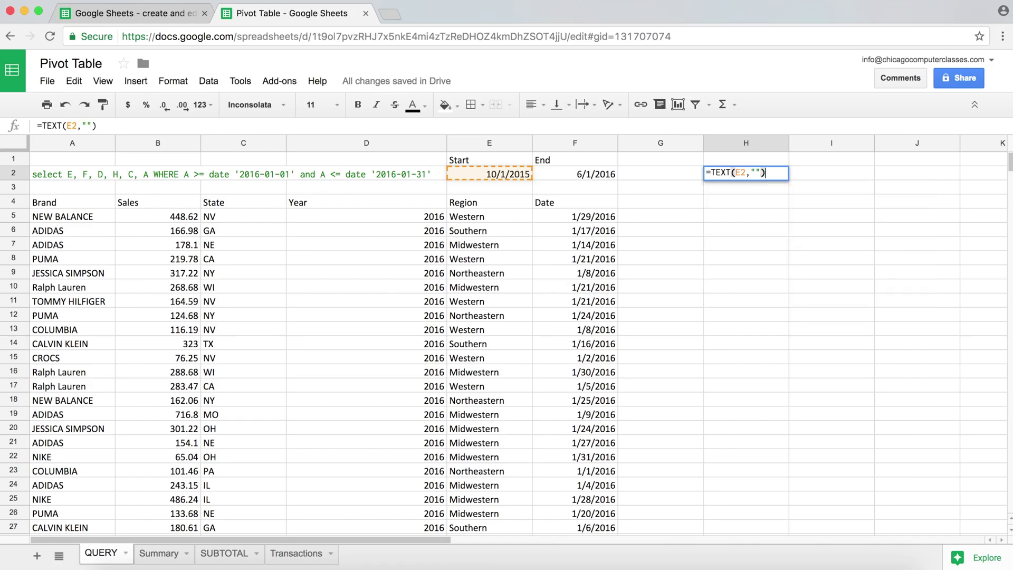
- Fill in yyyy-mm-dd as the format of the TEXT formula in H2 and commit it
key("Left")
key("Left")
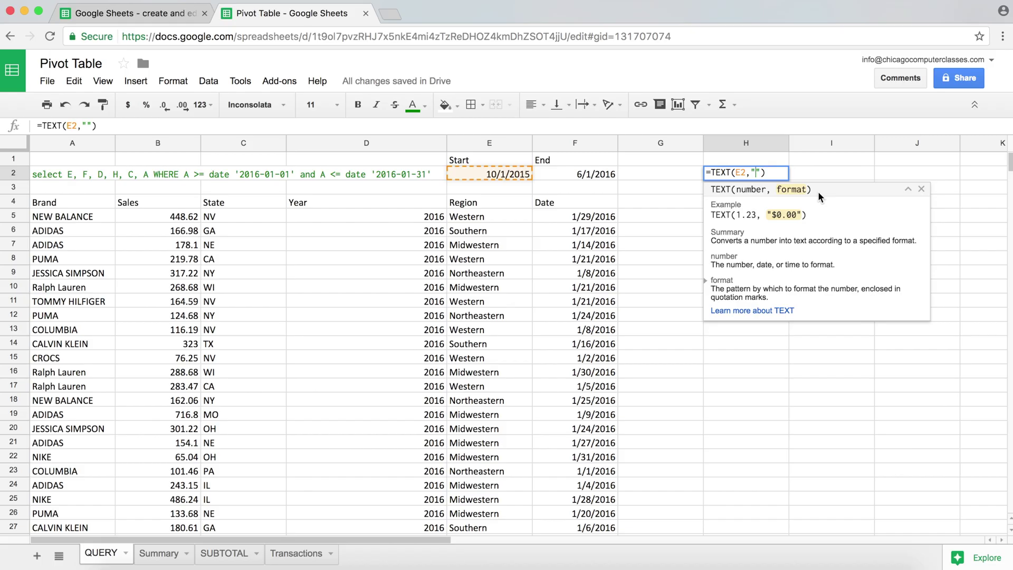
type("yyyy")
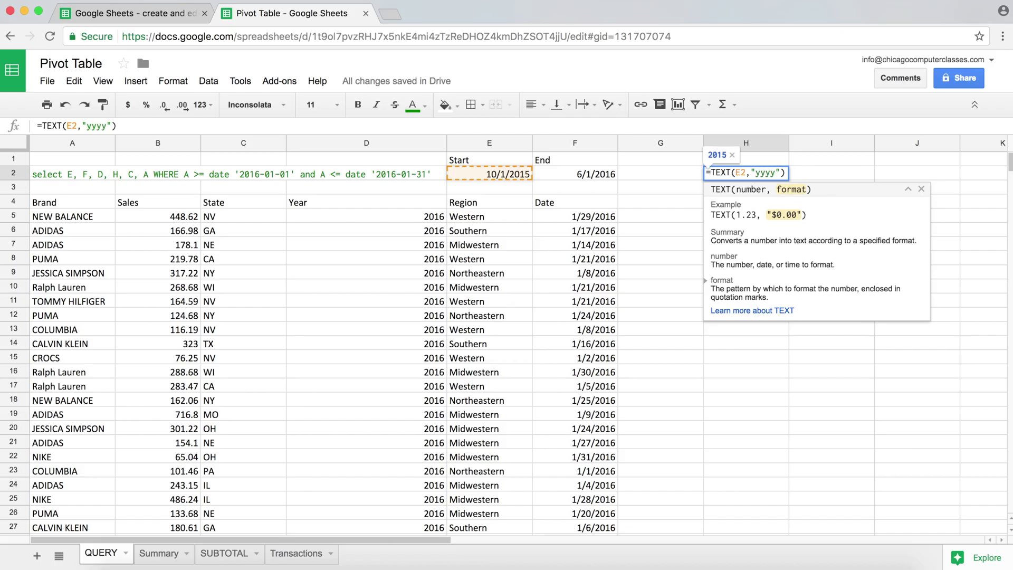
type("-mm")
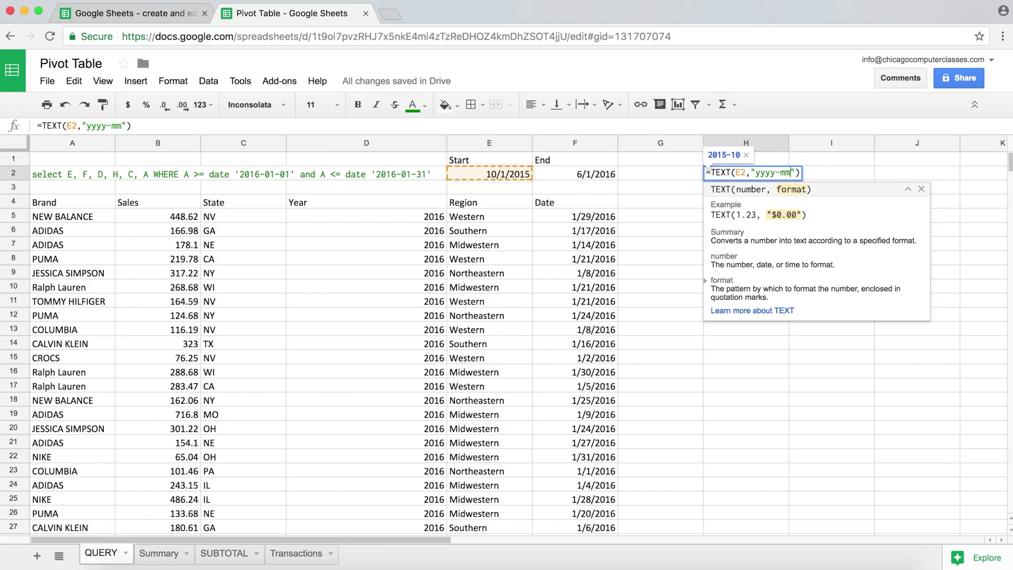
type("-")
type("dd")
key("Return")
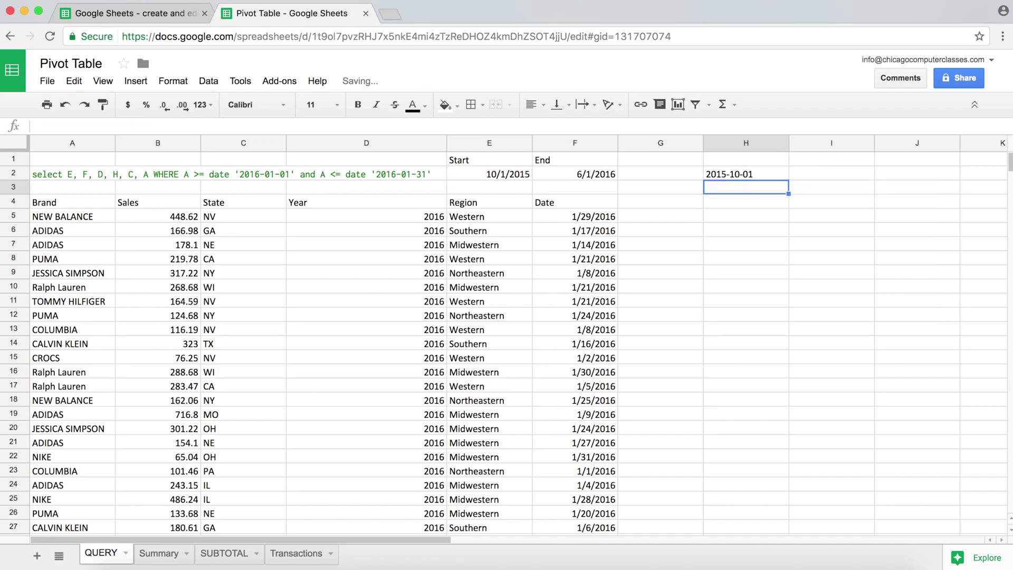
- Set the Start date in E2 to 1/1/2016 and check the converted date in H2
left_click(491, 176)
left_click(764, 179)
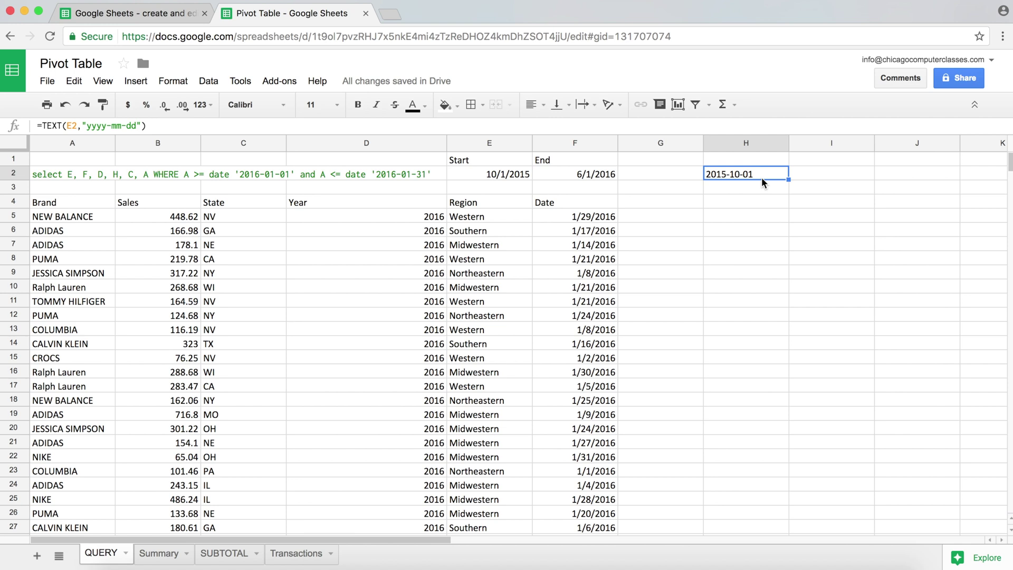
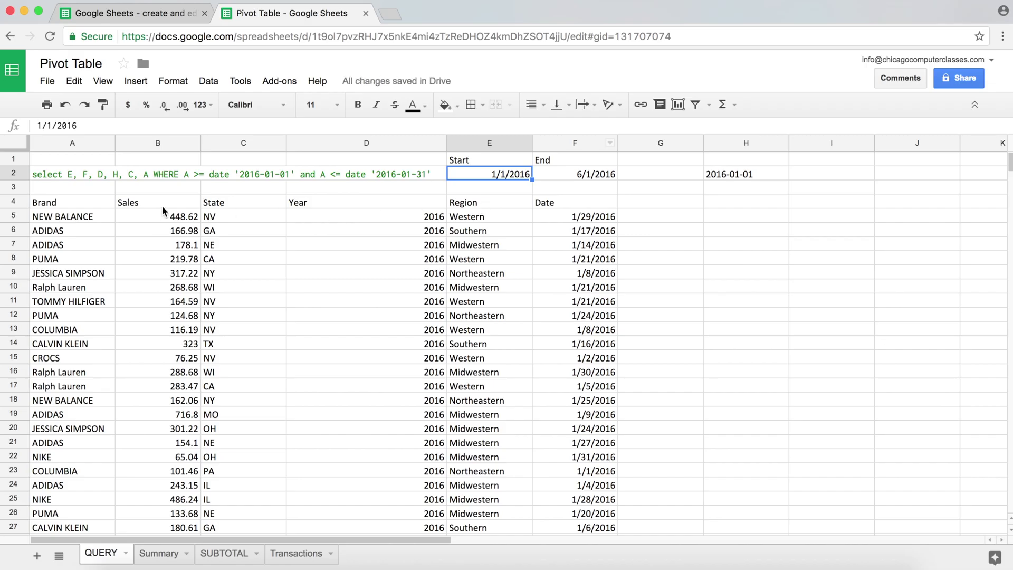
left_click(750, 177)
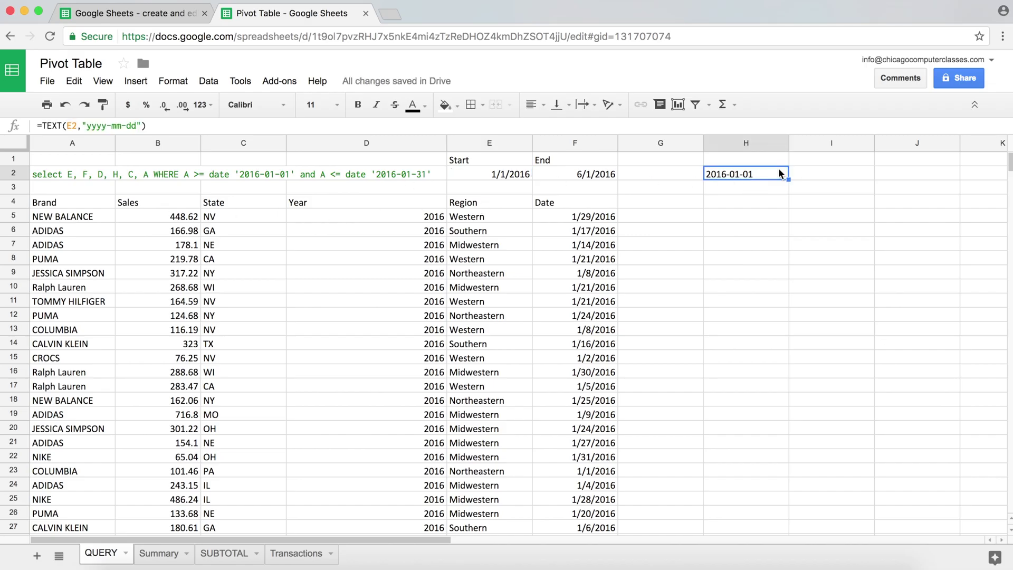
- Copy TEXT(E2,"yyyy-mm-dd") from the H2 formula without its equals sign, then leave the cell unedited
left_click(145, 125)
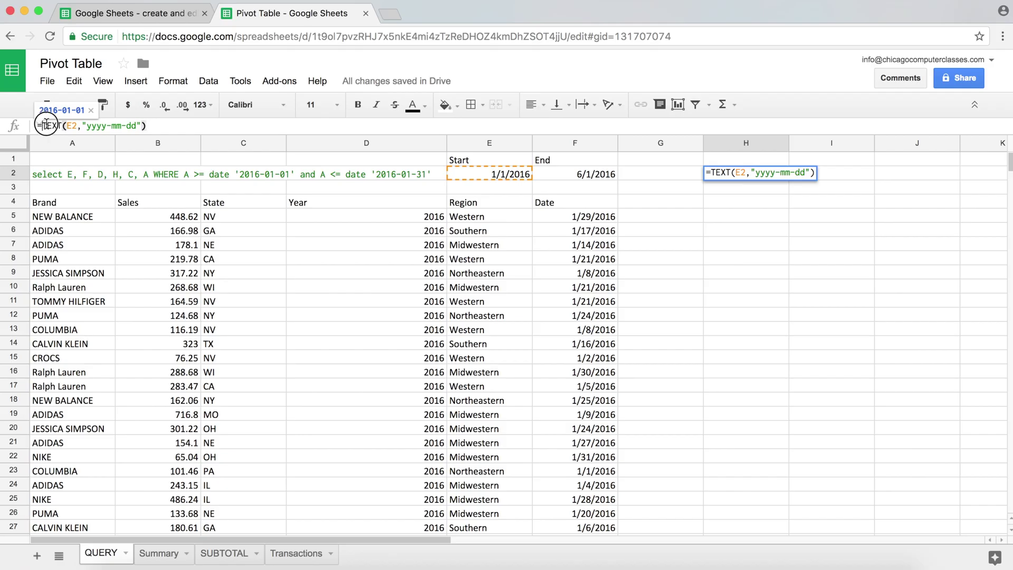
left_click_drag(43, 125, 172, 127)
key("ctrl+c")
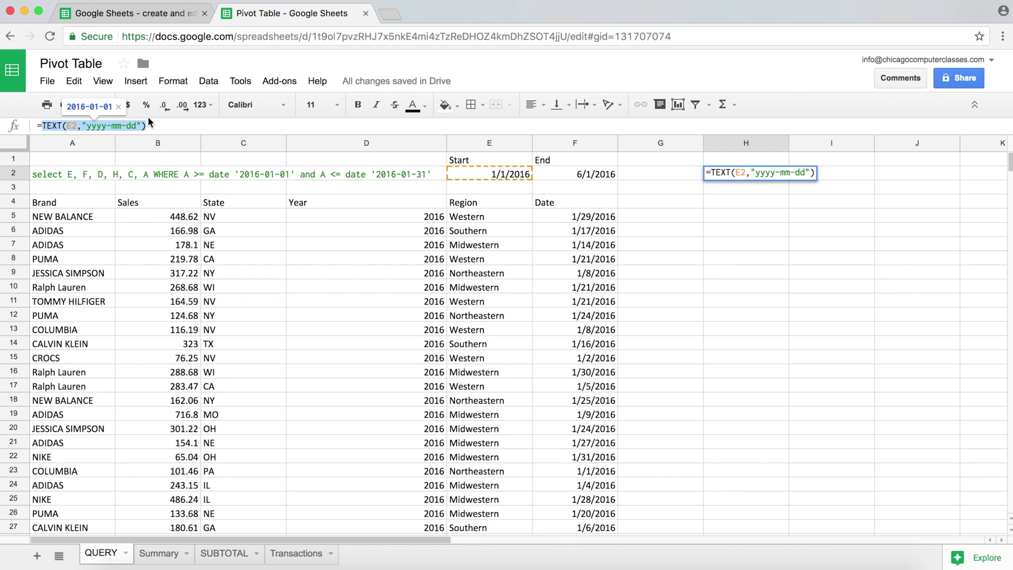
key("Escape")
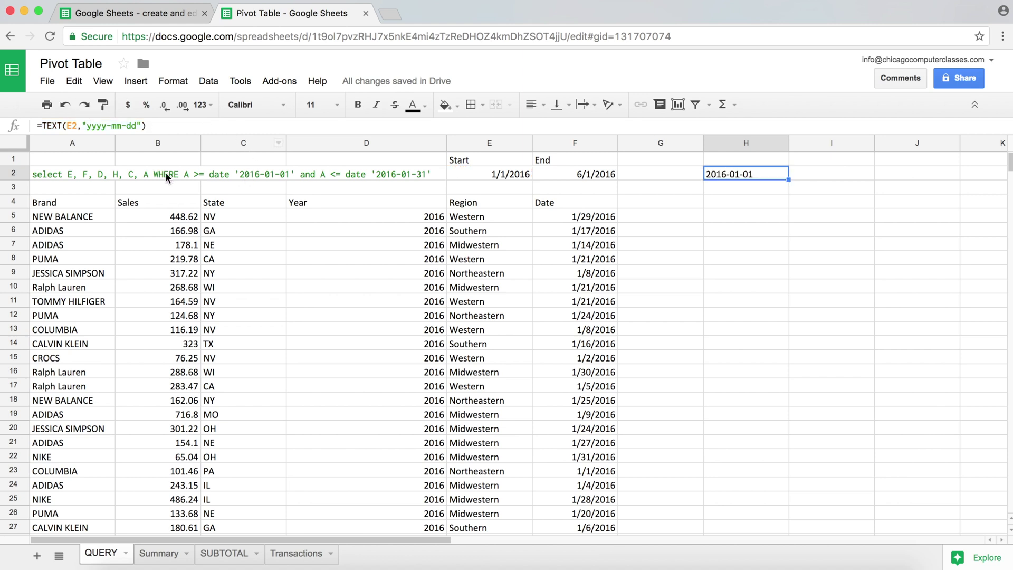
- Replace the lower limit 2016-01-01 in the A2 query string with " & TEXT(E2,"yyyy-mm-dd") & " inside the single quotes and commit the formula
left_click(71, 176)
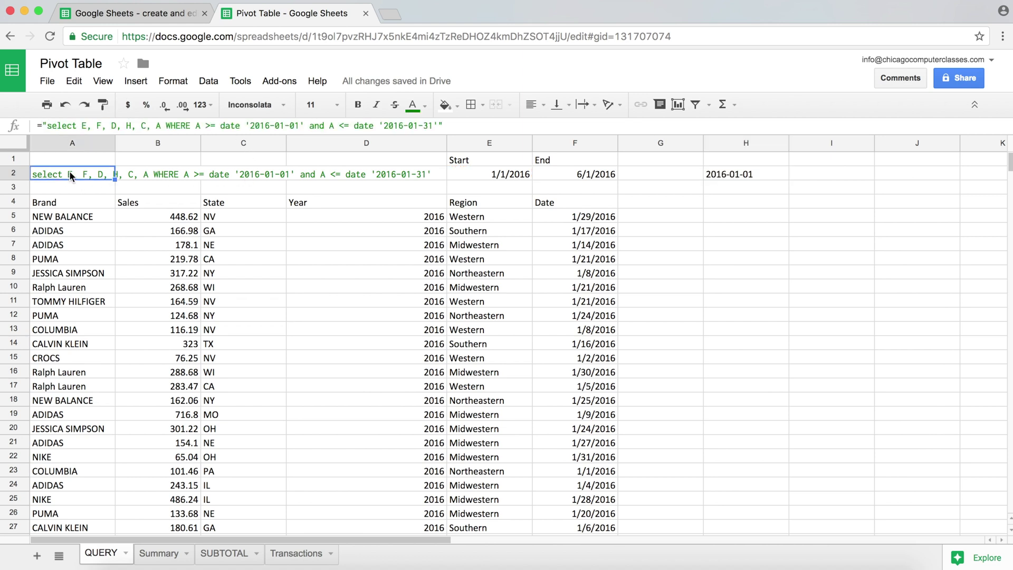
double_click(71, 175)
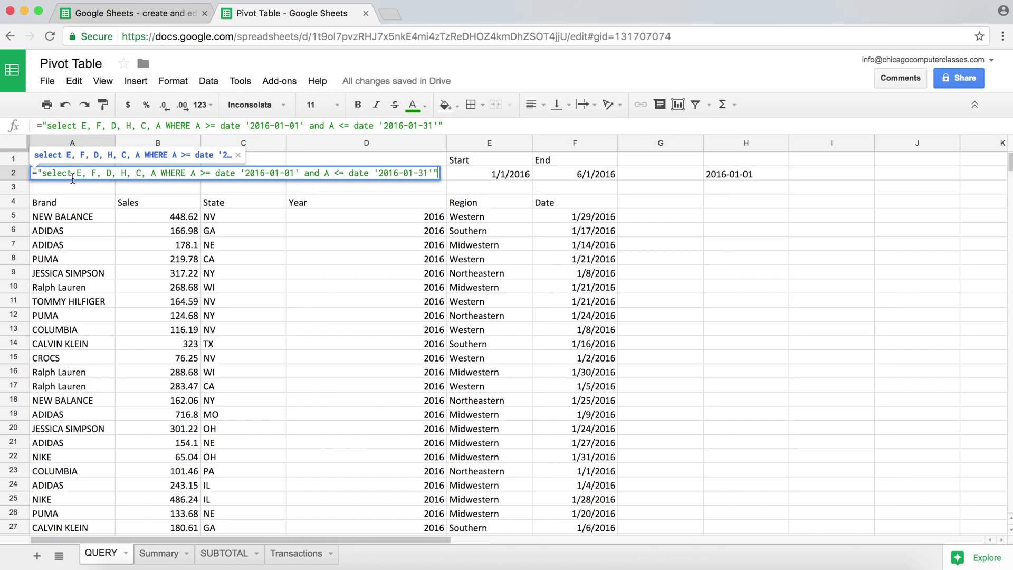
left_click(40, 125)
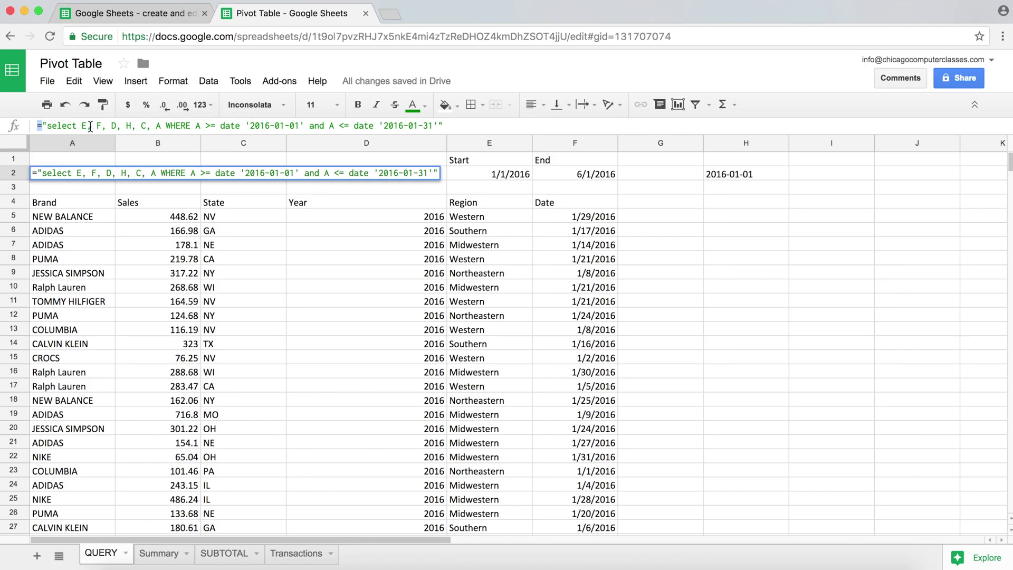
left_click(259, 125)
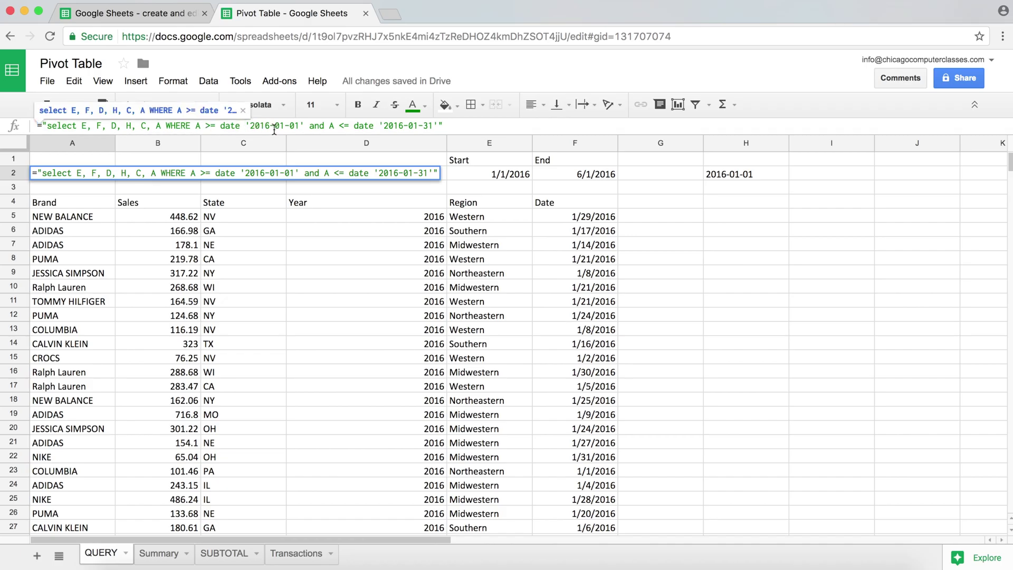
left_click_drag(298, 126, 251, 126)
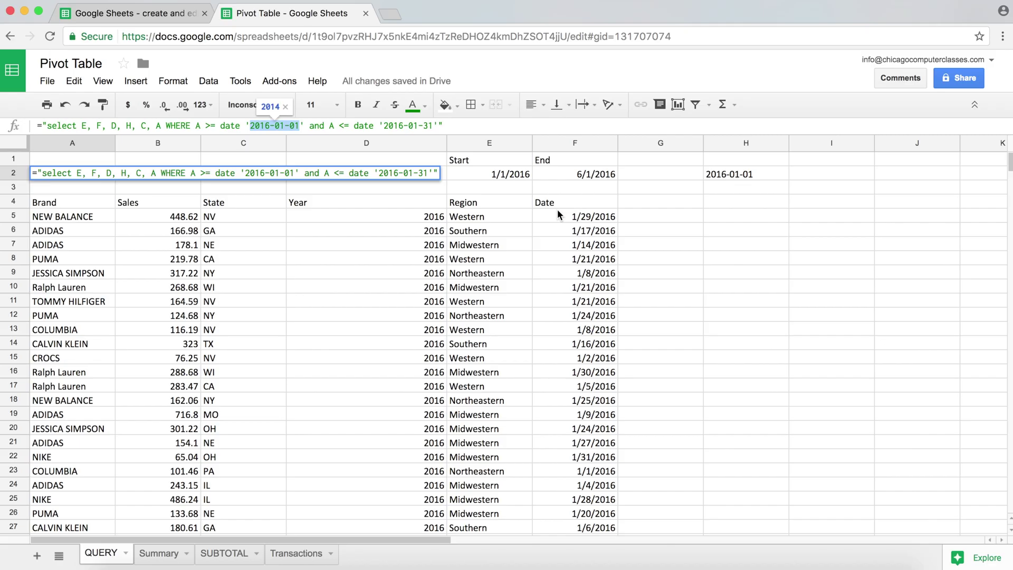
type("\"\"")
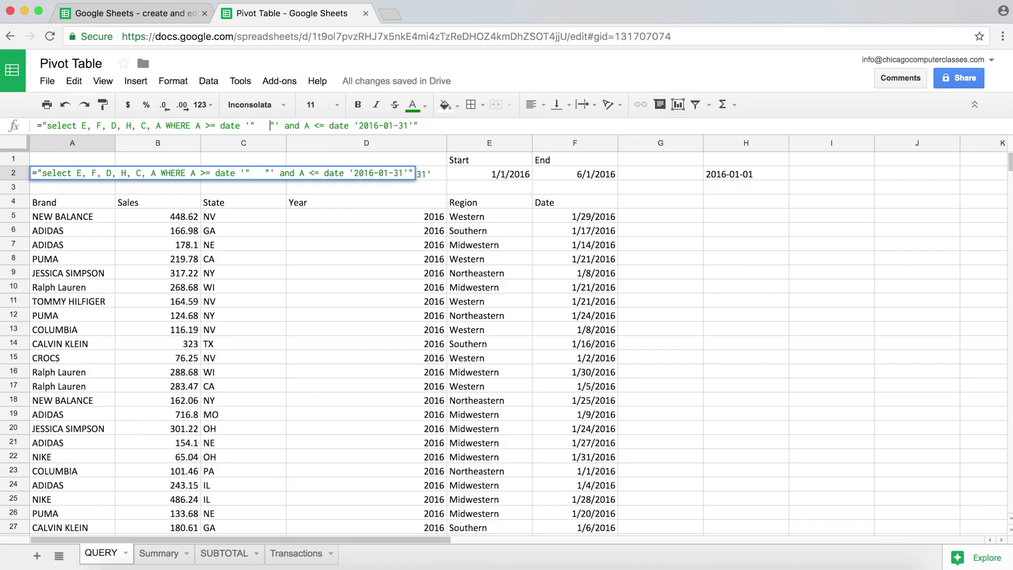
type("   &")
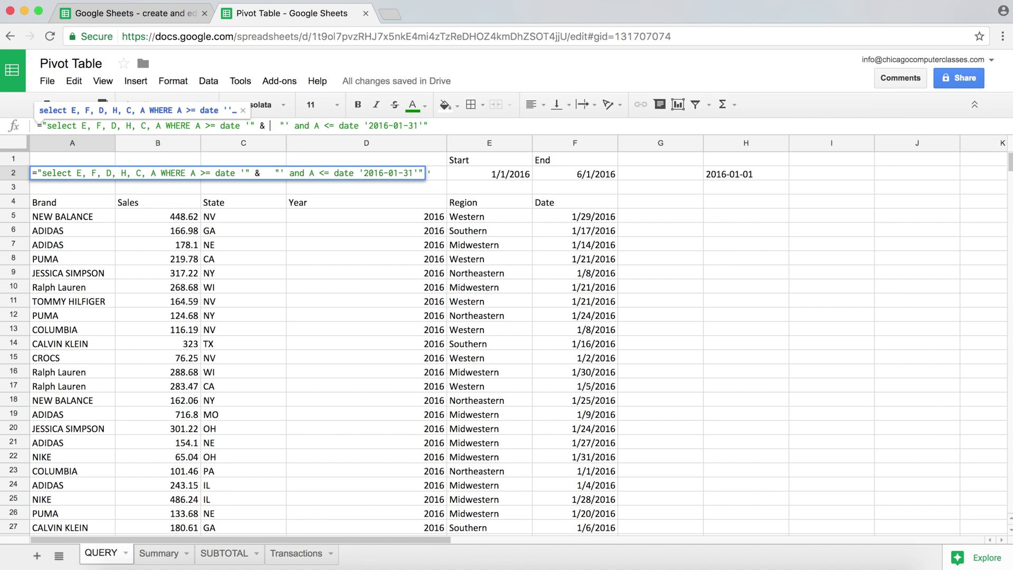
key("ctrl+v")
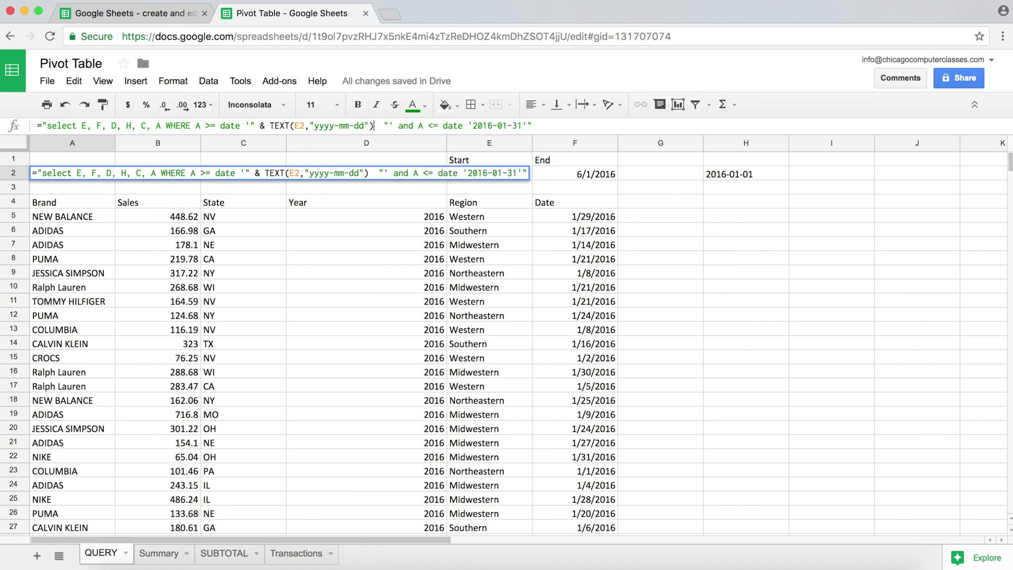
type("&")
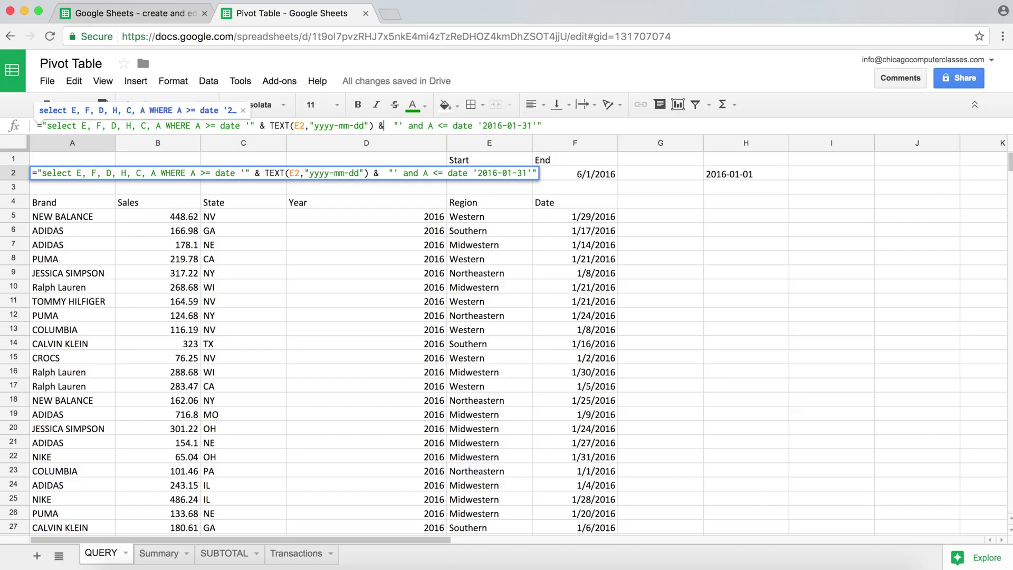
key("BackSpace")
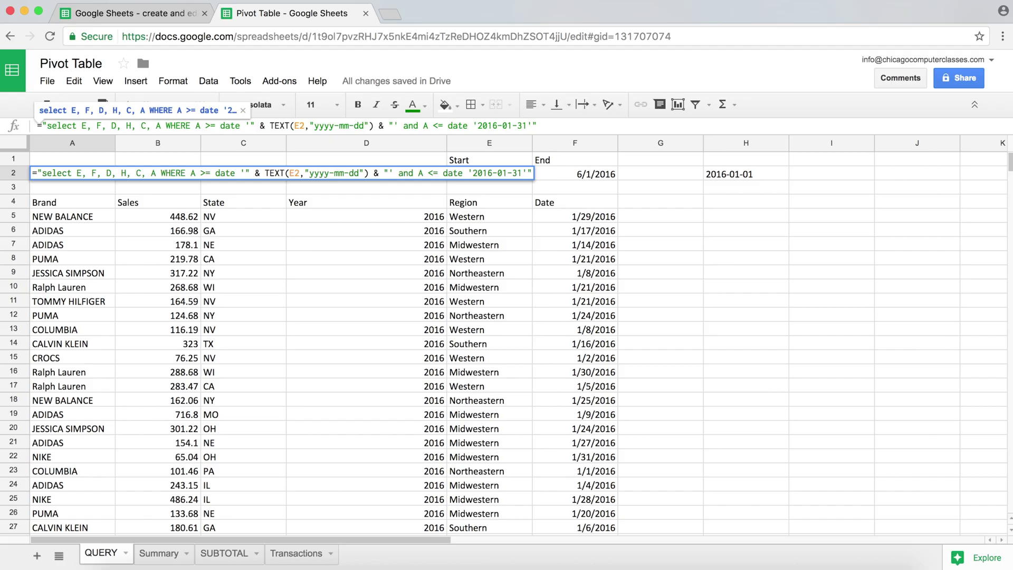
key("Return")
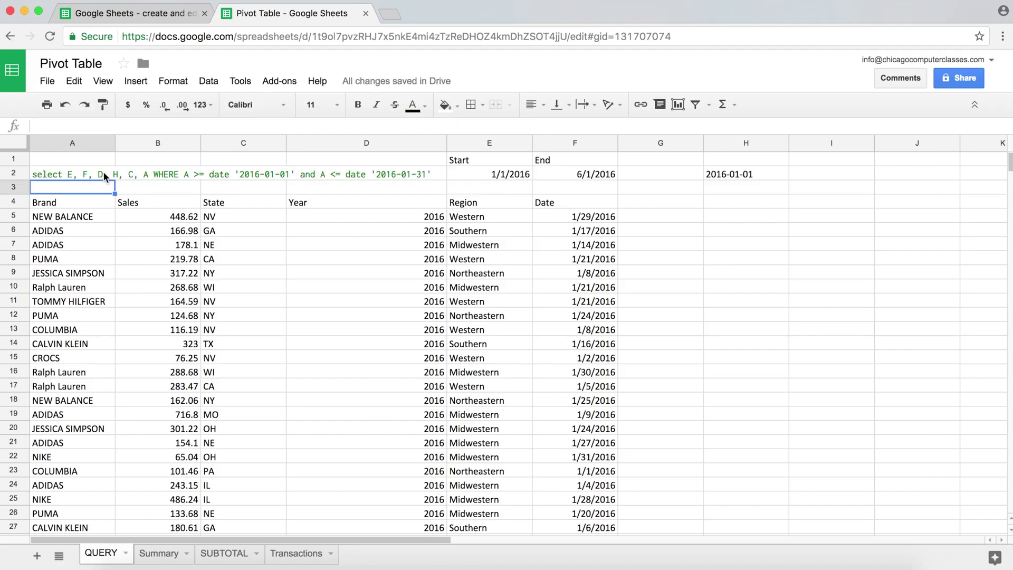
- Replace the upper limit 2016-01-31 in the A2 query string with a spaced pair of double quotes inside the single quotes
left_click(102, 171)
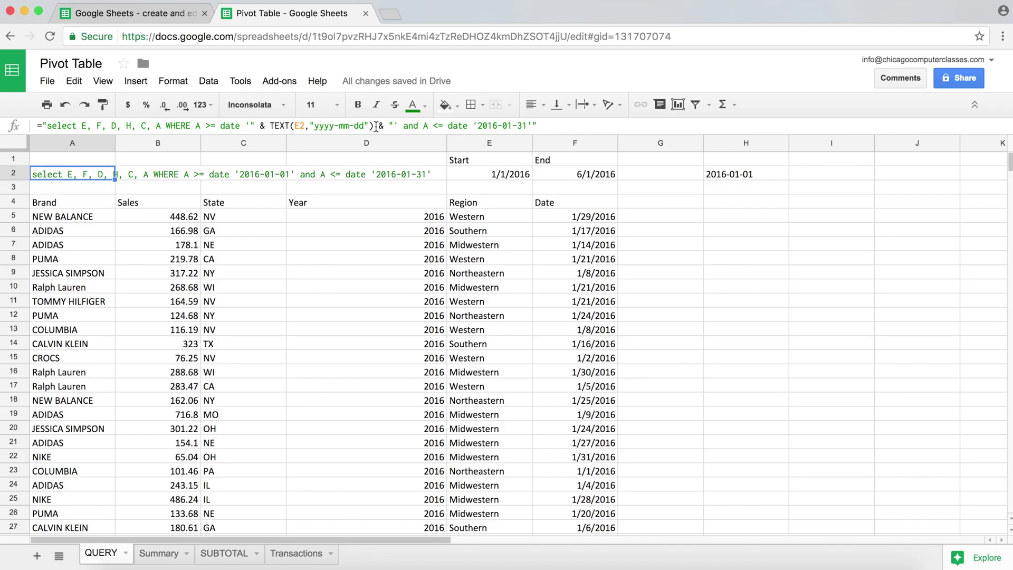
left_click(528, 127)
left_click_drag(529, 127, 477, 127)
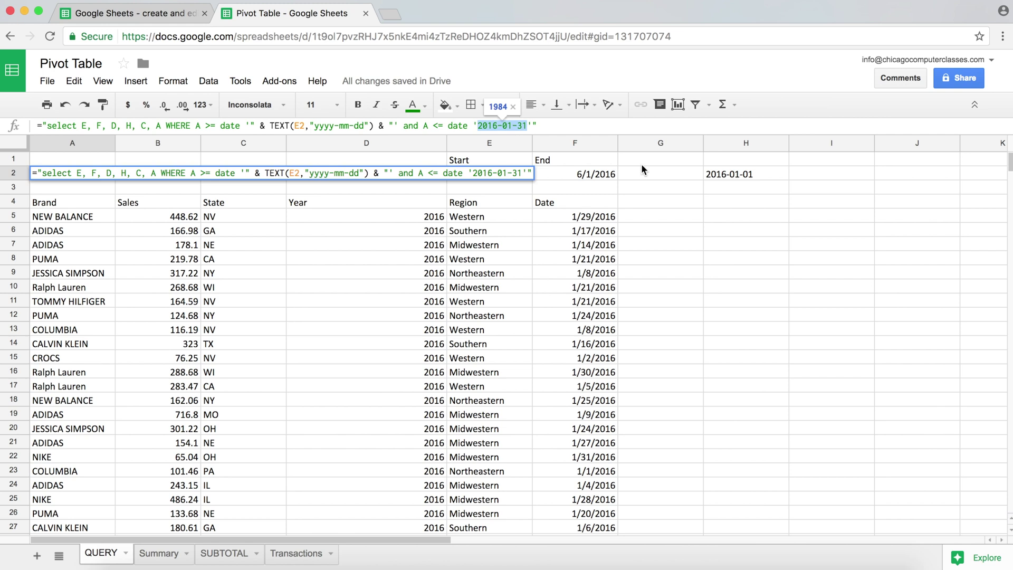
type("\"")
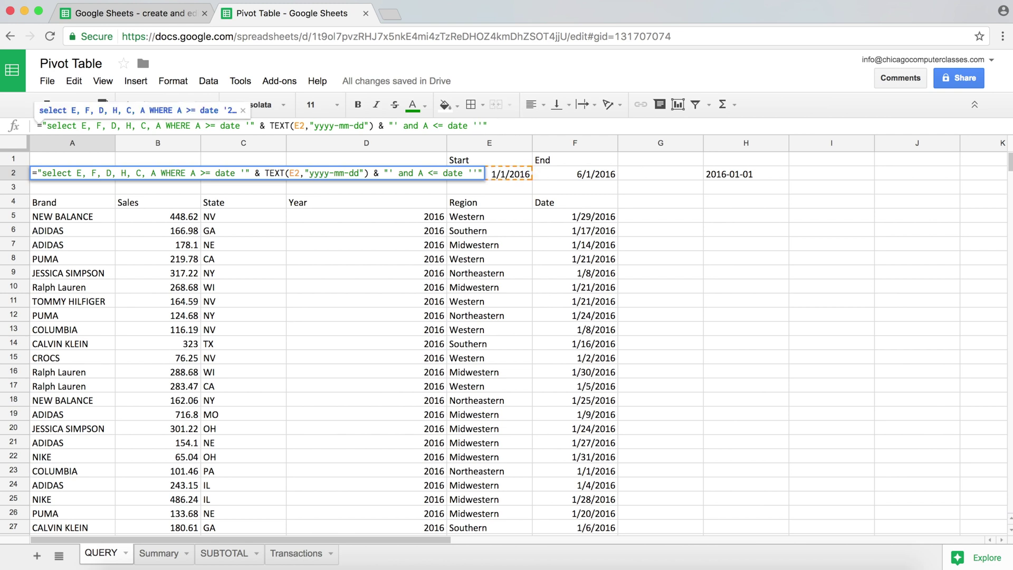
type("    \"")
key("Left")
key("Left")
key("Left")
key("Left")
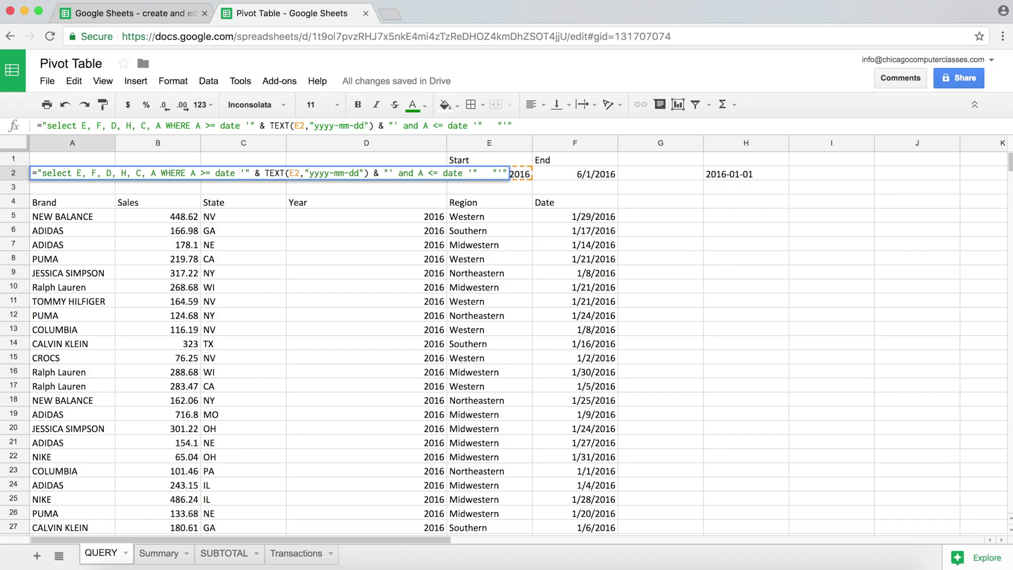
- Join TEXT(F2,"yyyy-mm-dd") with ampersands between the new double quotes in A2, commit the formula and check it against the Start and End dates
type("&")
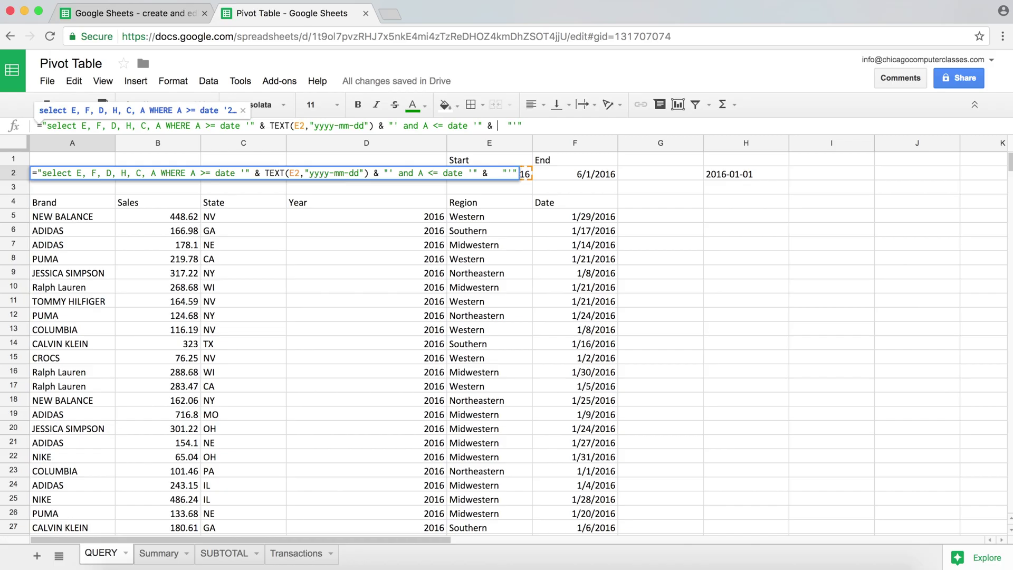
key("super+v")
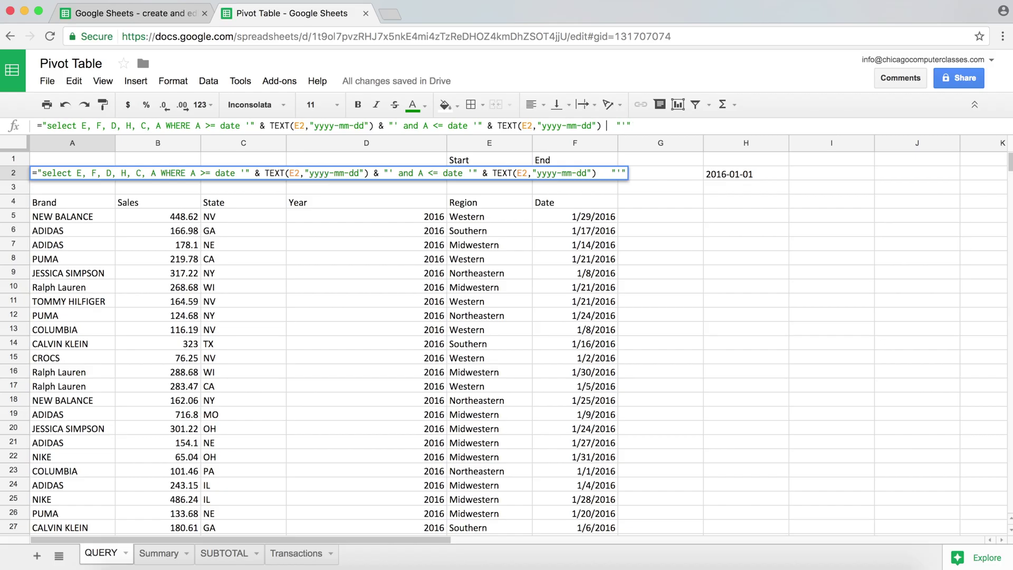
type("&")
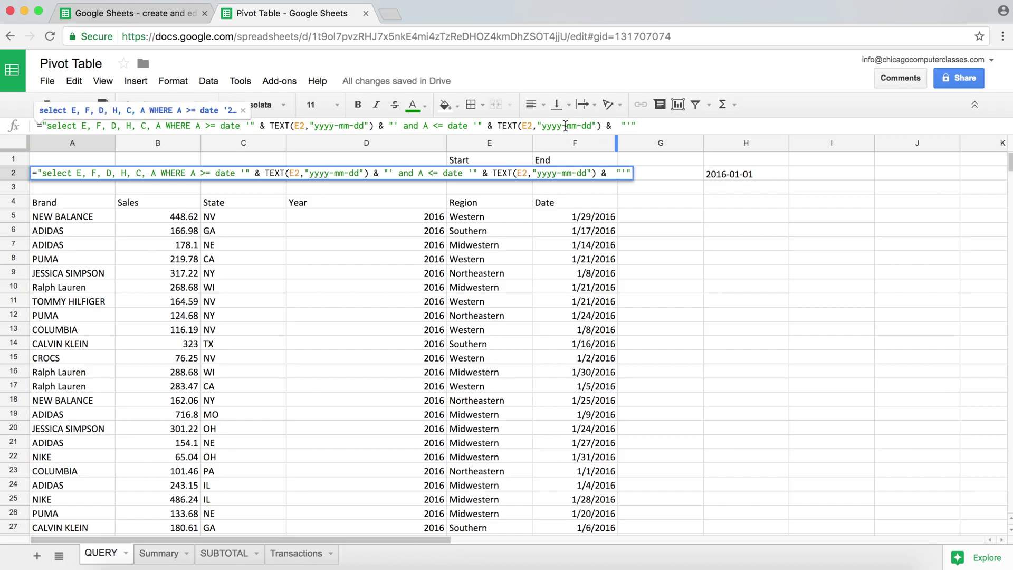
left_click(527, 127)
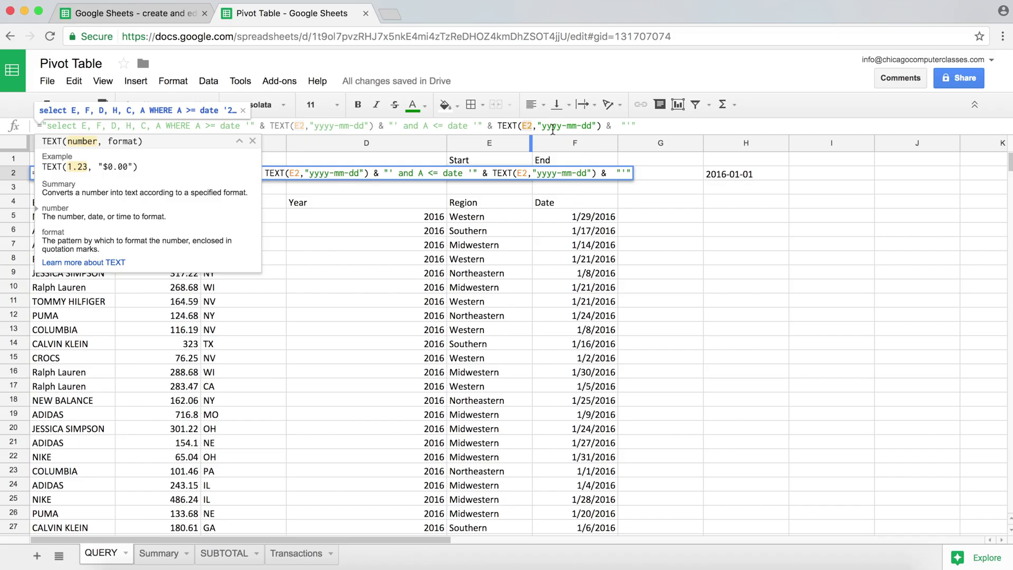
key("BackSpace")
type("F")
key("Return")
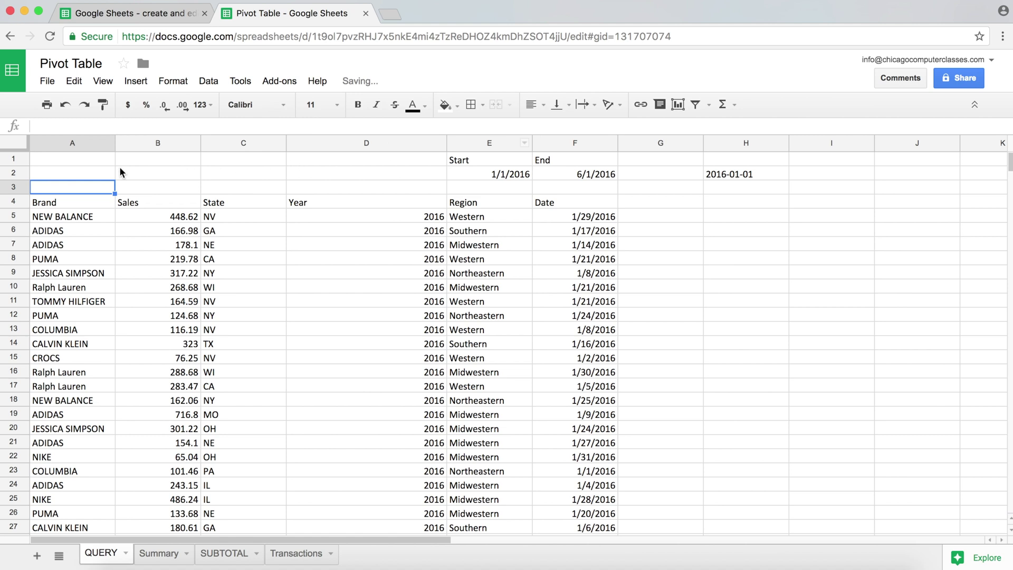
left_click(87, 169)
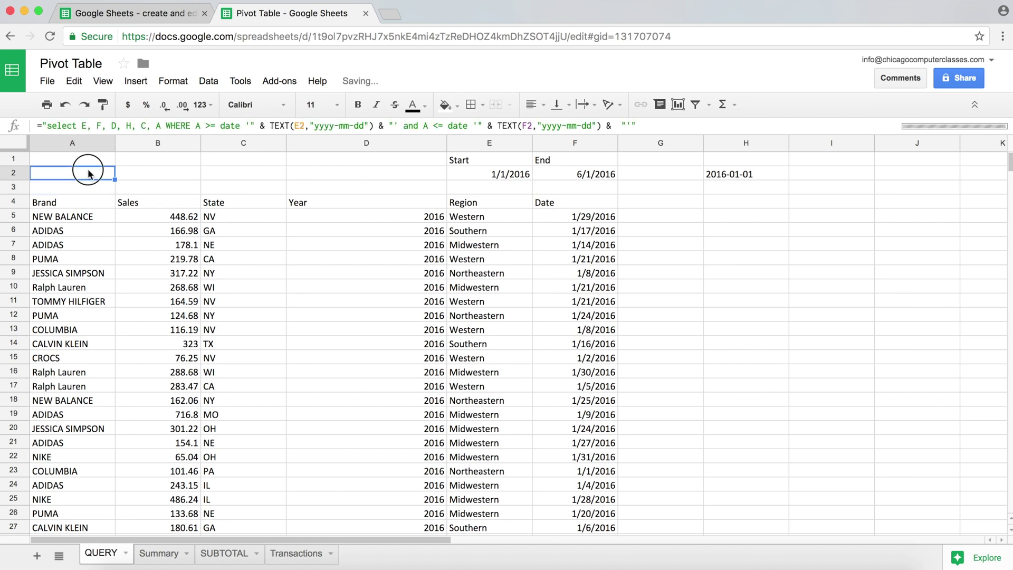
left_click(503, 174)
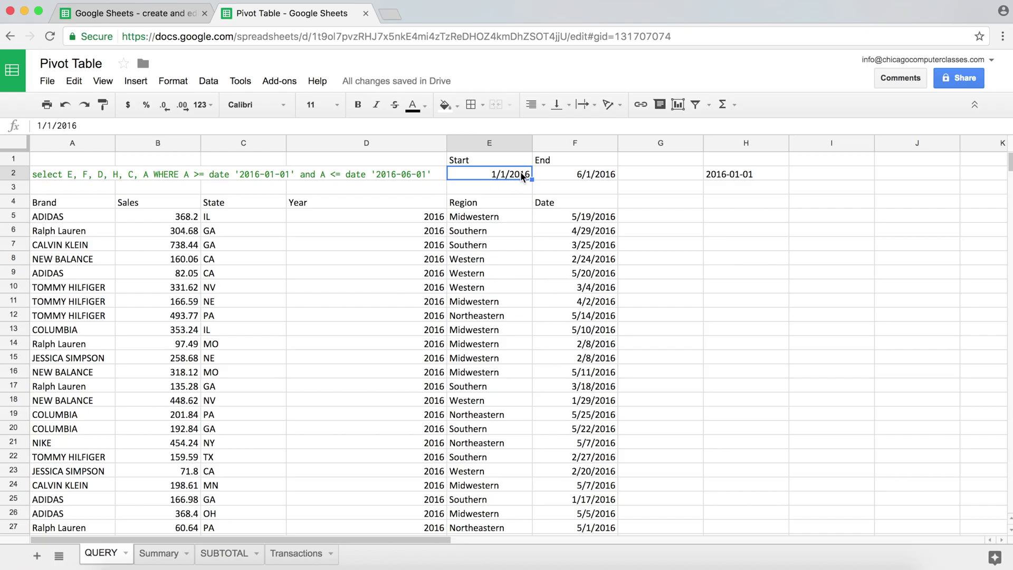
left_click(589, 175)
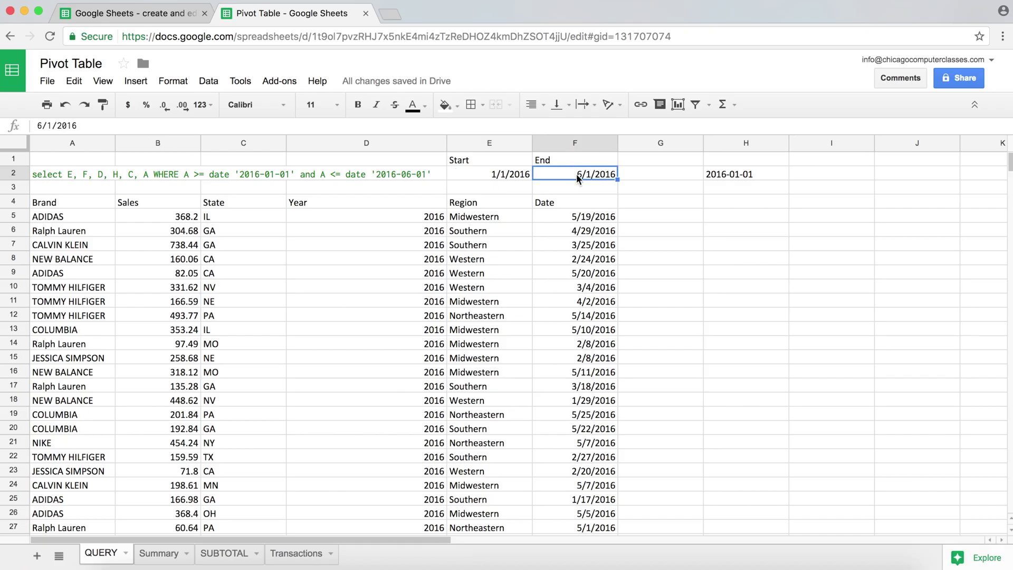
- Clear the test TEXT formula from H2 and return to the Start date cell
left_click(716, 174)
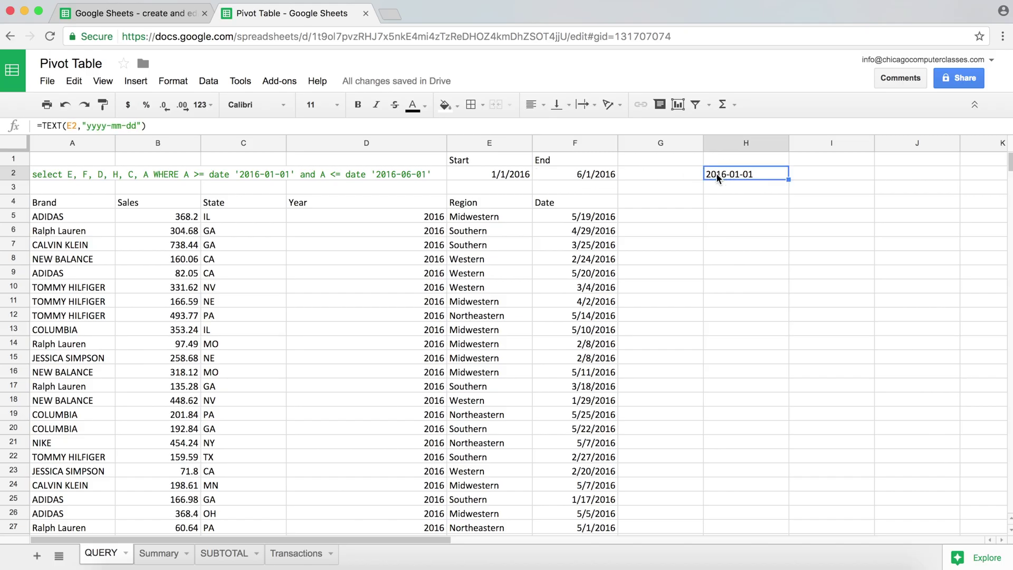
key("Delete")
key("Left")
key("Left")
key("Left")
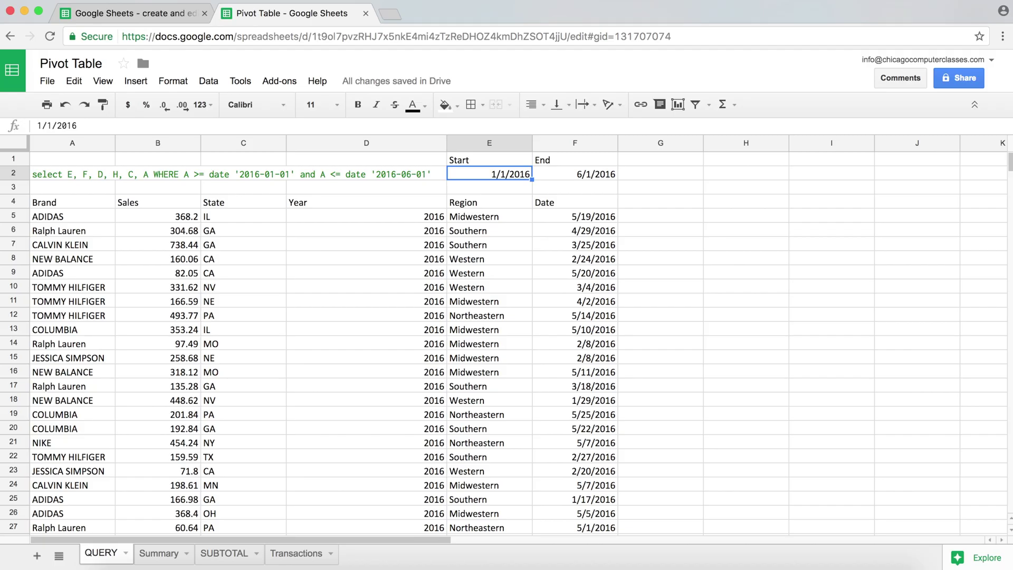
- Set the Start date in E2 to 2/1/2016
key("Right")
key("Left")
key("BackSpace")
type("2/1/2016")
key("Tab")
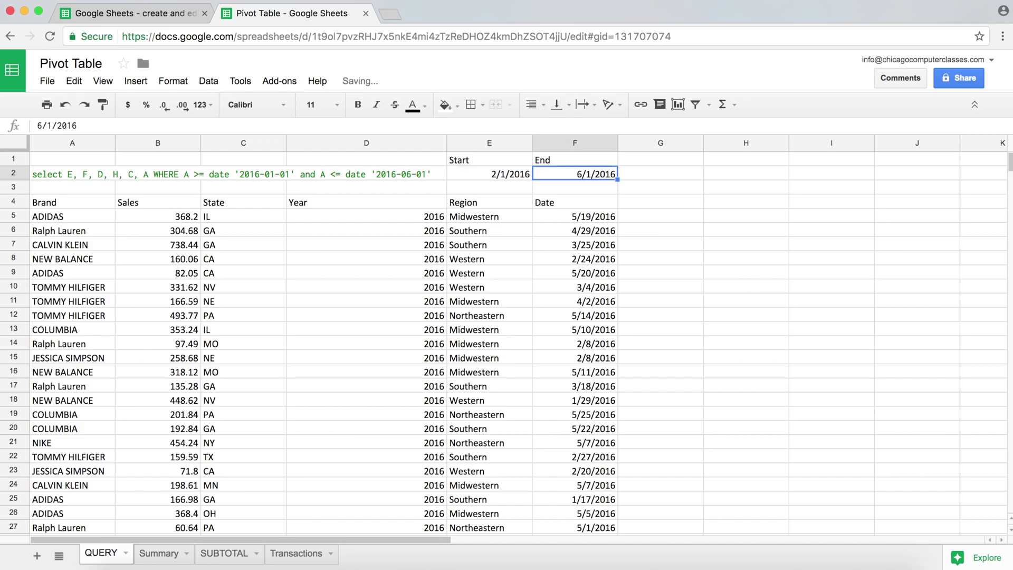
- Set the End date in F2 to 2/15/2016 and look through the filtered rows
type("2/")
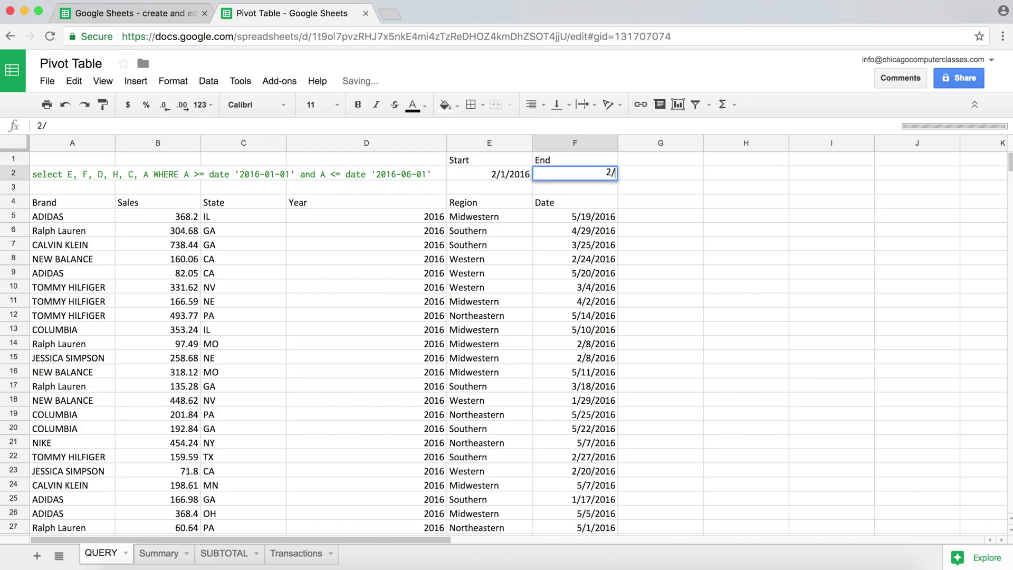
type("15")
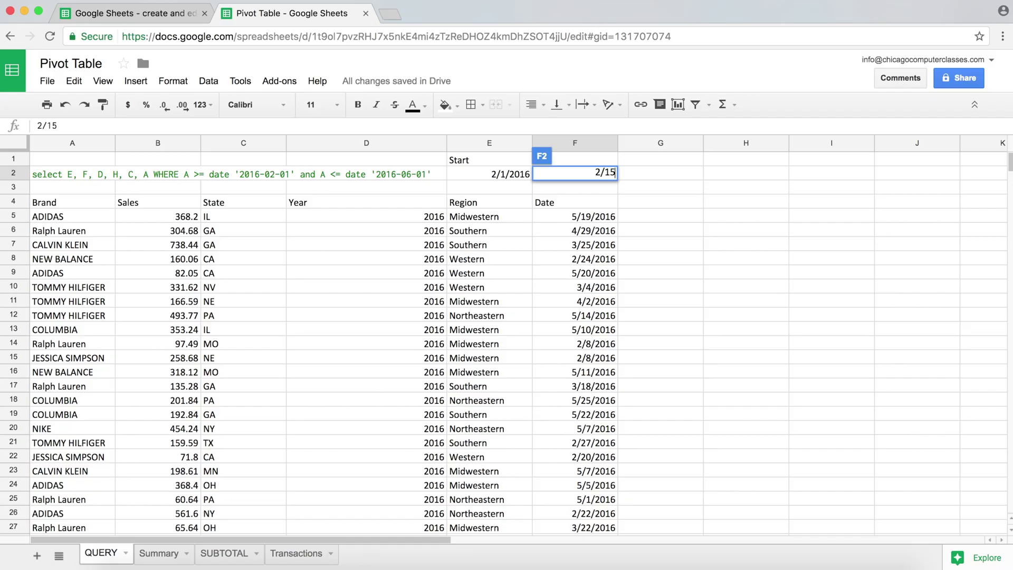
type("/2016")
key("Return")
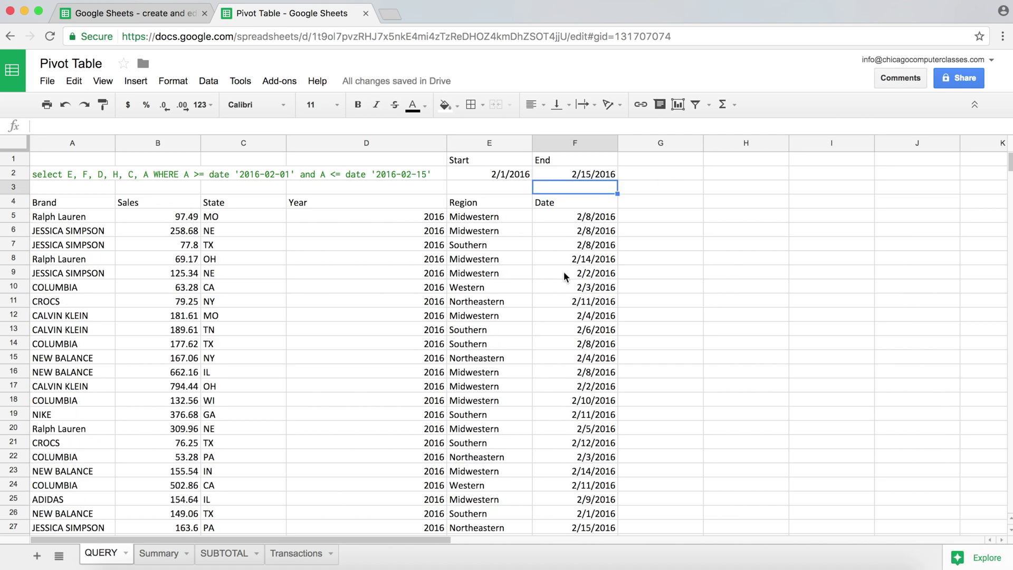
scroll(557, 274, "down", 10)
scroll(547, 277, "up", 10)
- Set the End date in F2 to 2/4/2016, check the filtered rows down to the last one and return to the query string cell
left_click(582, 173)
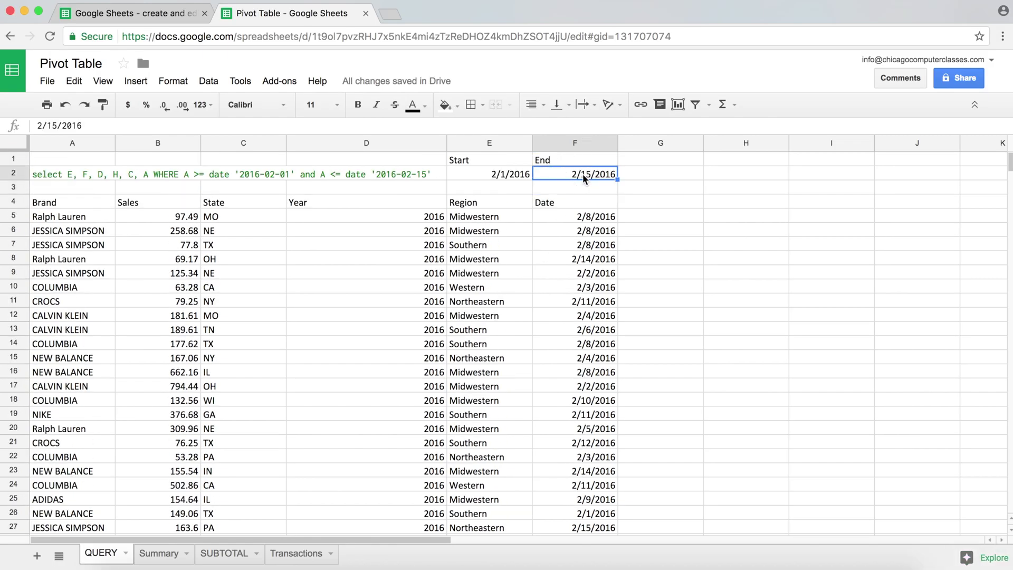
double_click(589, 172)
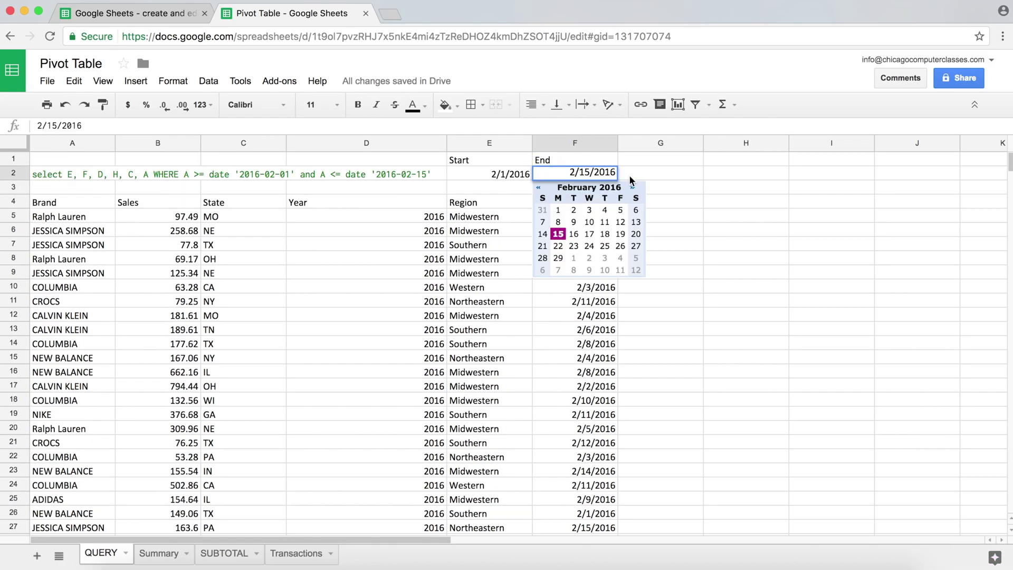
key("BackSpace")
key("BackSpace")
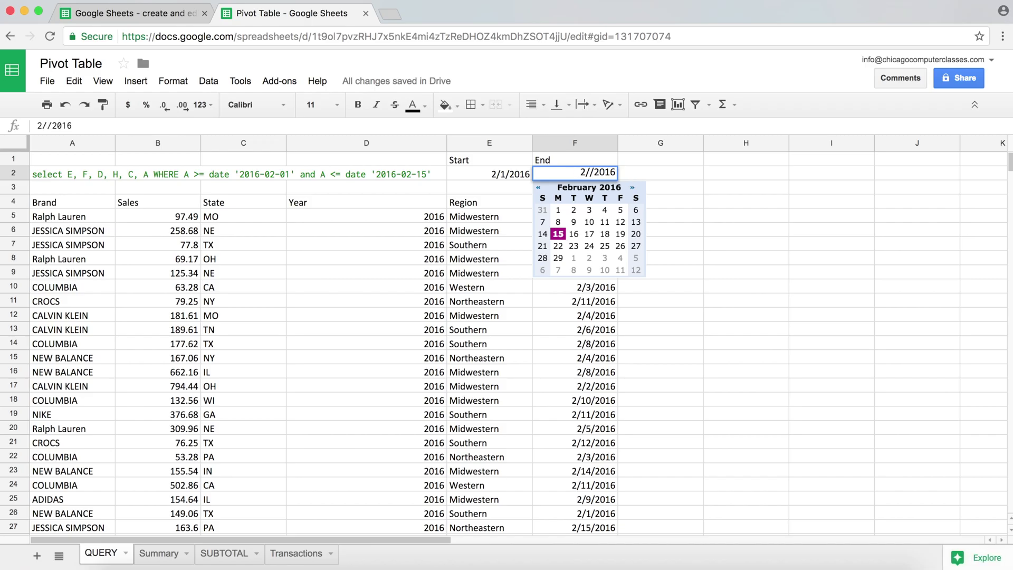
type("4")
key("Return")
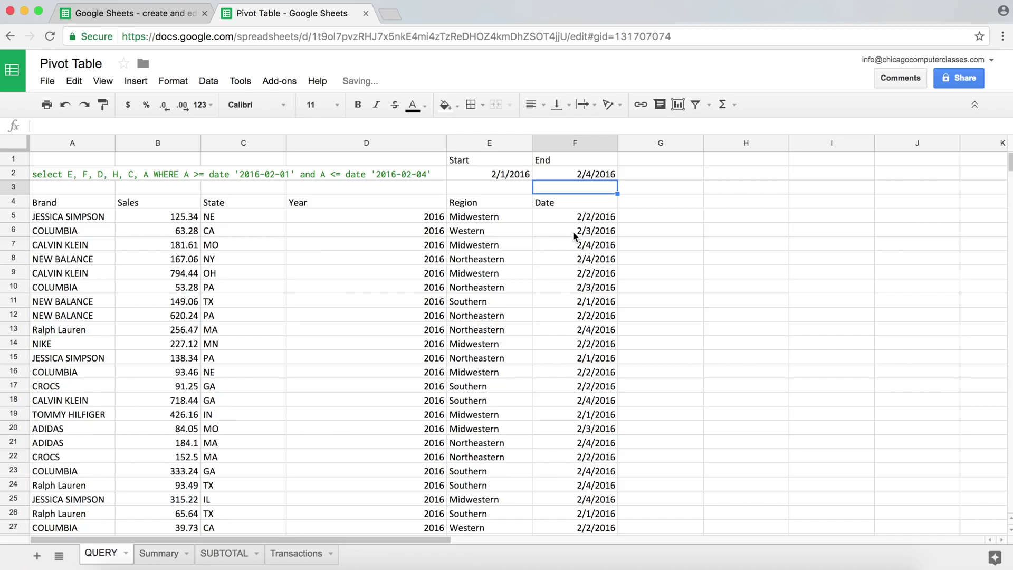
scroll(603, 320, "down", 20)
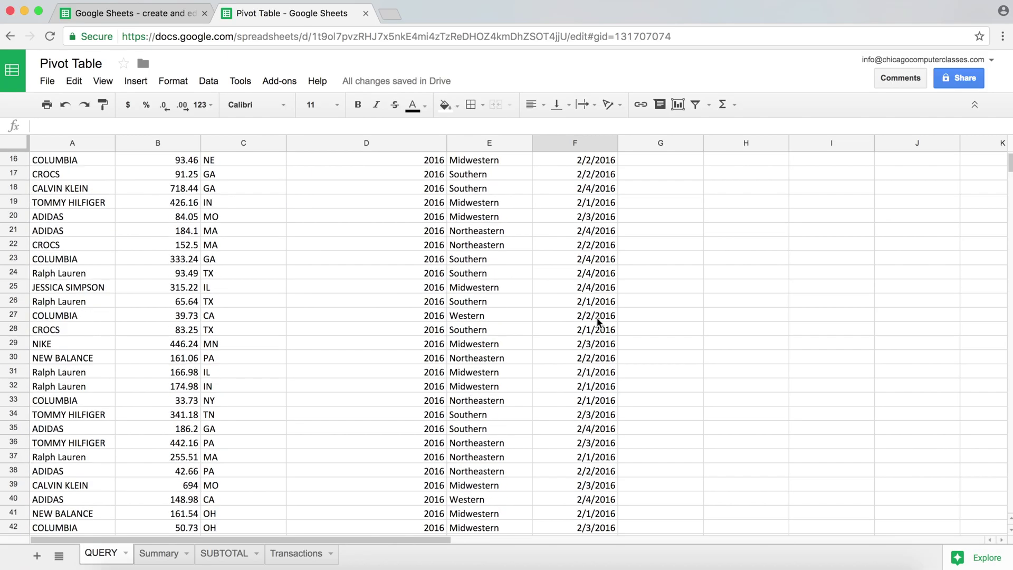
scroll(597, 316, "down", 3)
scroll(596, 315, "up", 20)
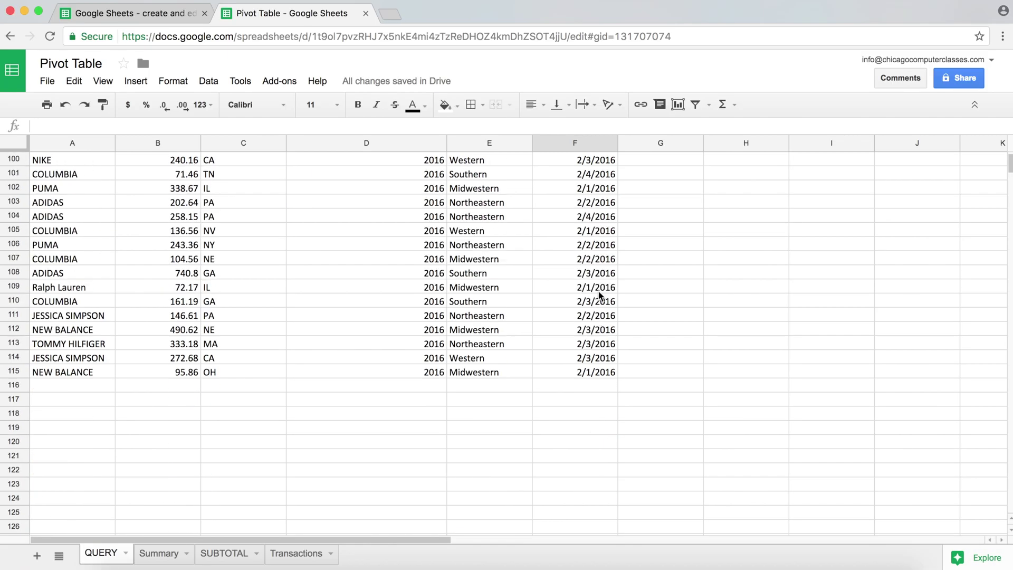
scroll(597, 286, "up", 9)
key("Home")
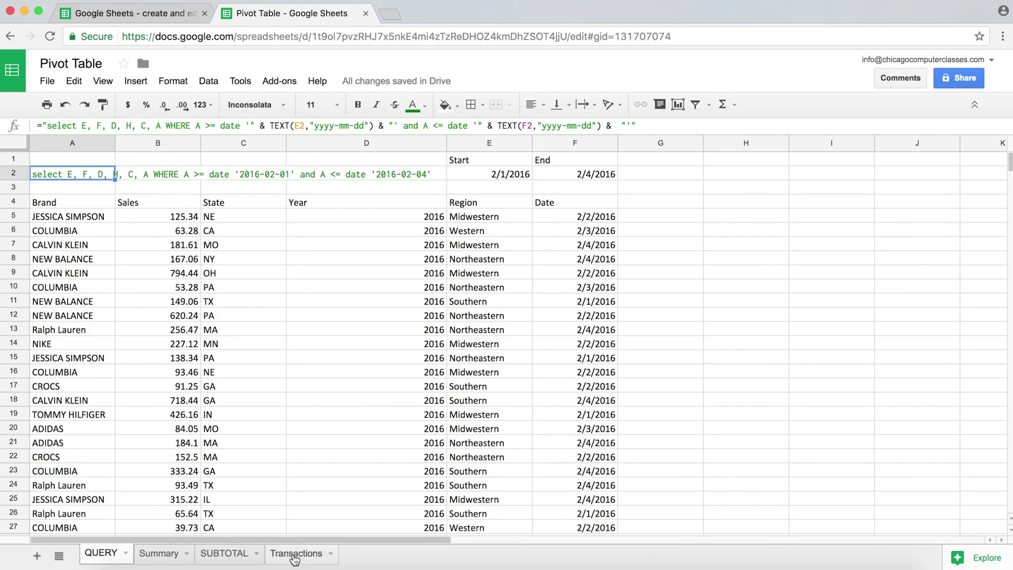
- Check which number format is applied to the Date column on the Transactions sheet
left_click(294, 554)
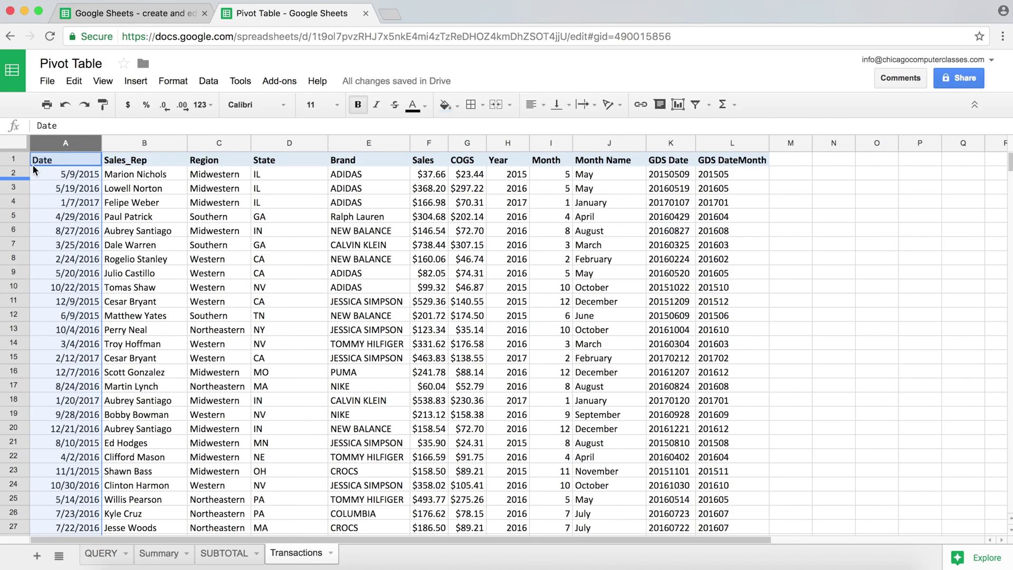
left_click(189, 81)
mouse_move(211, 104)
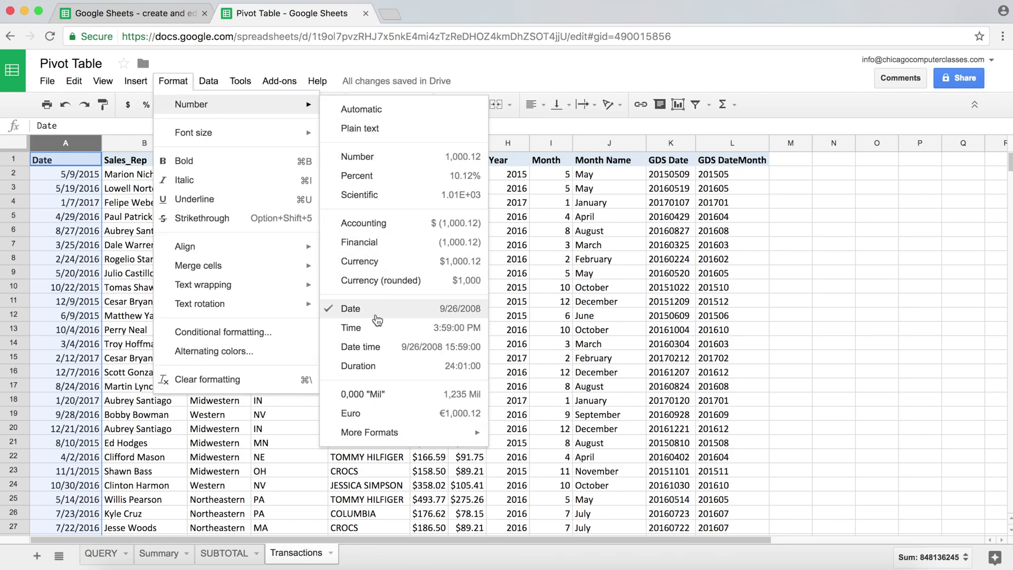
left_click(85, 168)
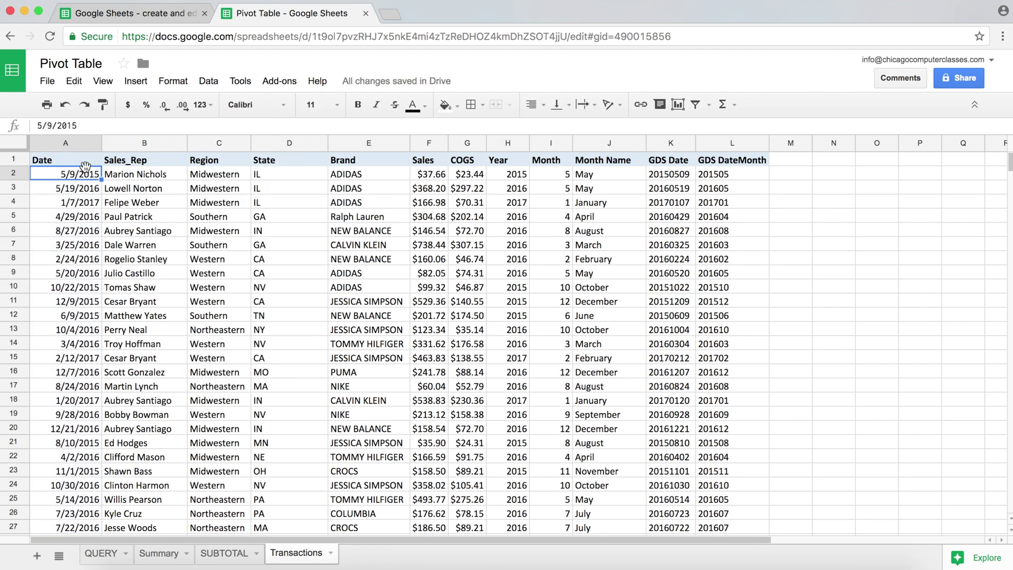